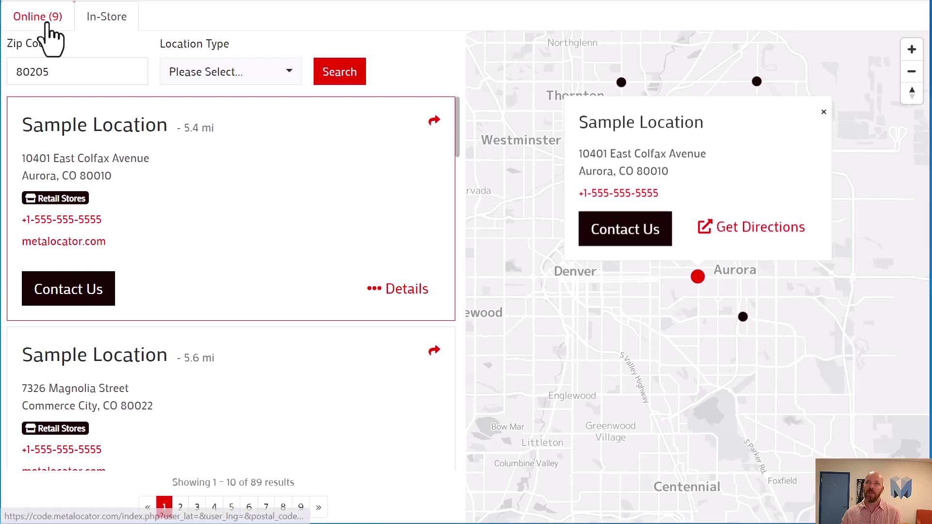
Step: Compare the locator's online retailer listing with its in-store results by switching between the two views
{"action": "left_click", "coordinate": [26, 18]}
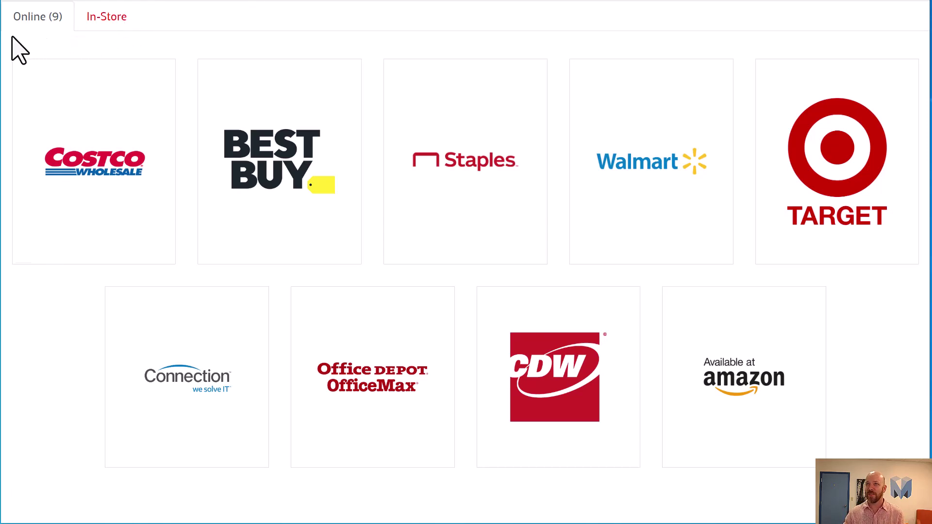
{"action": "left_click", "coordinate": [103, 18]}
{"action": "left_click", "coordinate": [27, 19]}
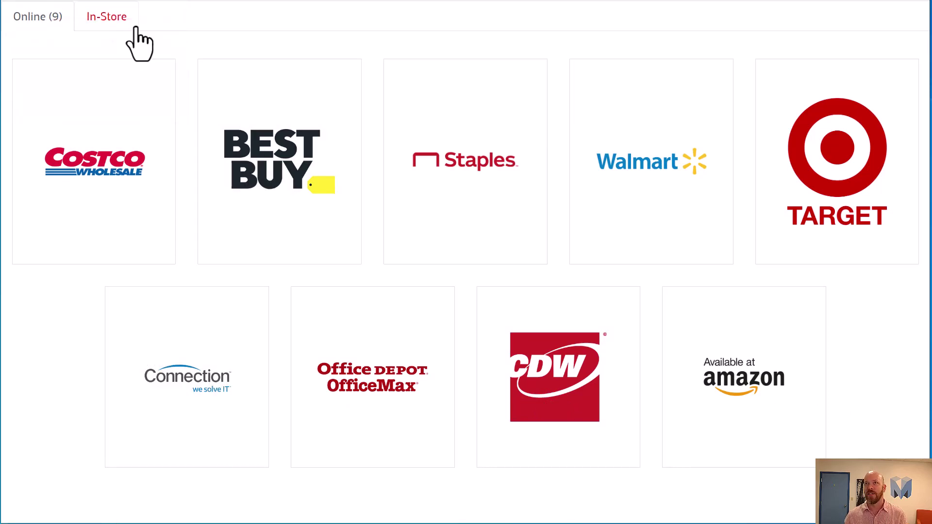
{"action": "left_click", "coordinate": [93, 18]}
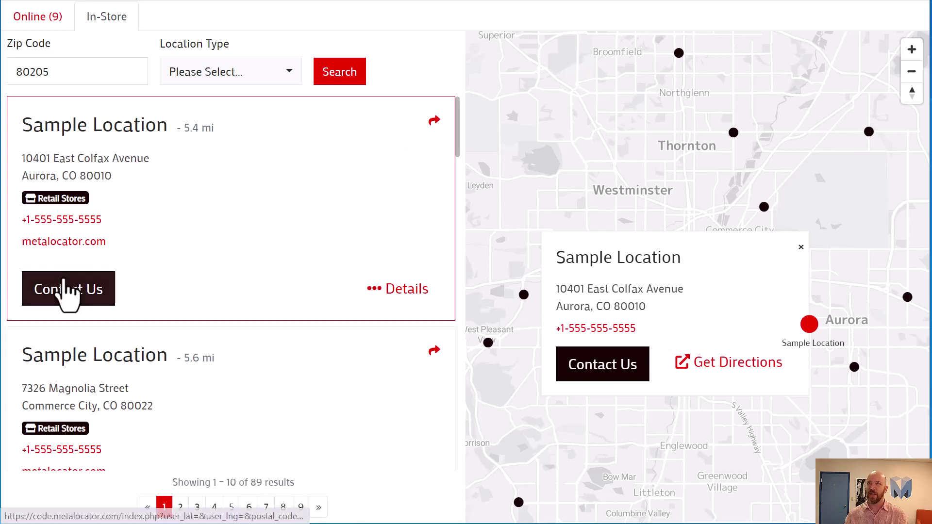
Step: View the first in-store location's contact form, close it, and check the available location type filters
{"action": "left_click", "coordinate": [69, 288]}
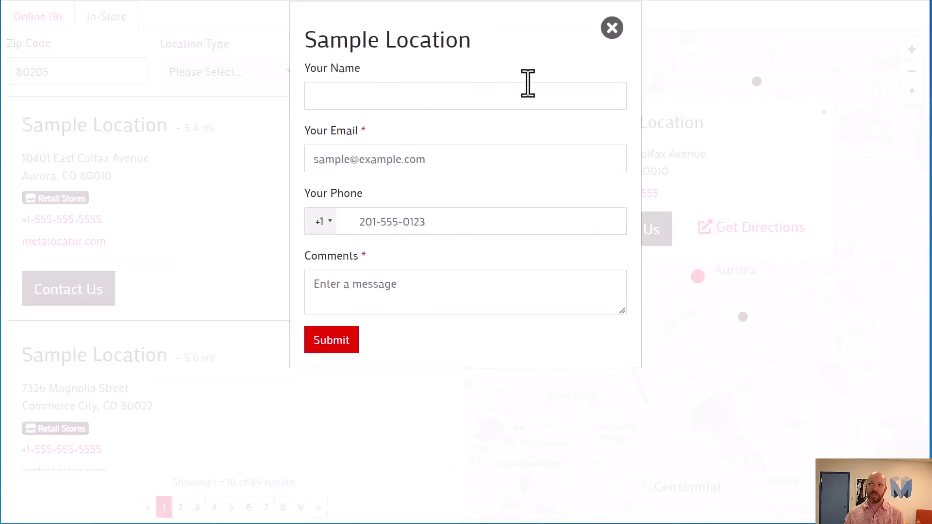
{"action": "left_click", "coordinate": [616, 25]}
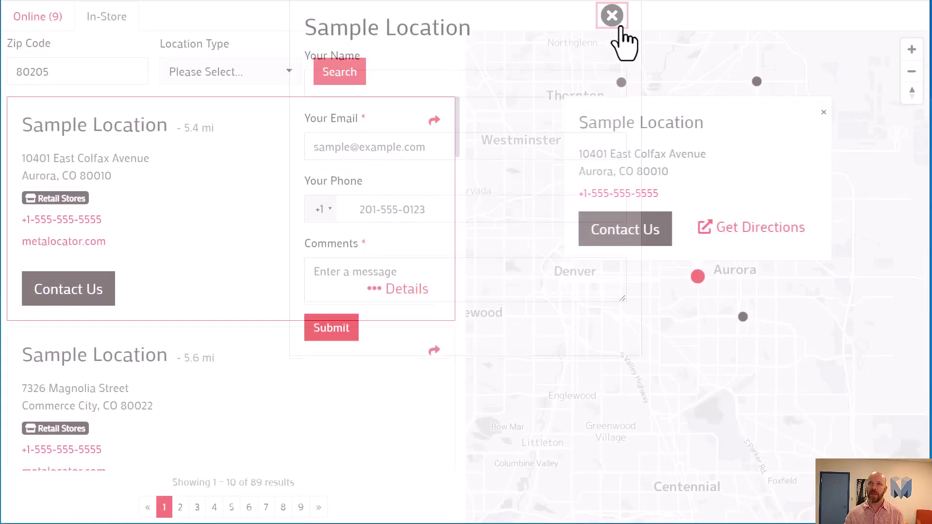
{"action": "left_click", "coordinate": [264, 75]}
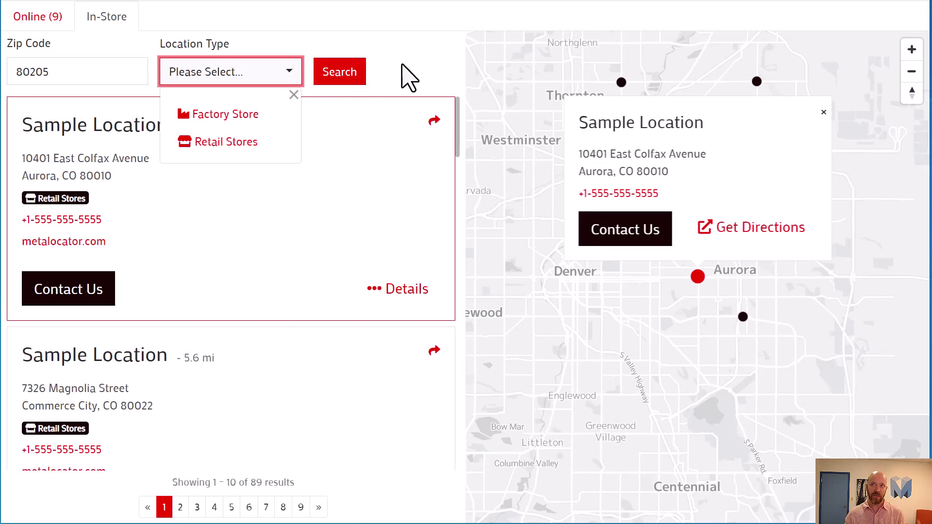
{"action": "left_click", "coordinate": [406, 88]}
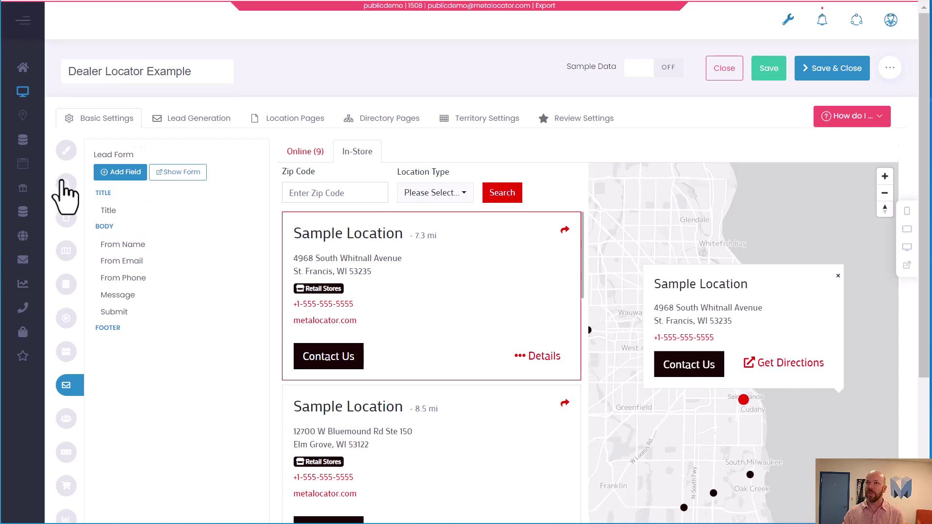
Step: Review the Dealer Locator Example's style settings, including its colors, font options, border radius and results card background
{"action": "left_click", "coordinate": [68, 150]}
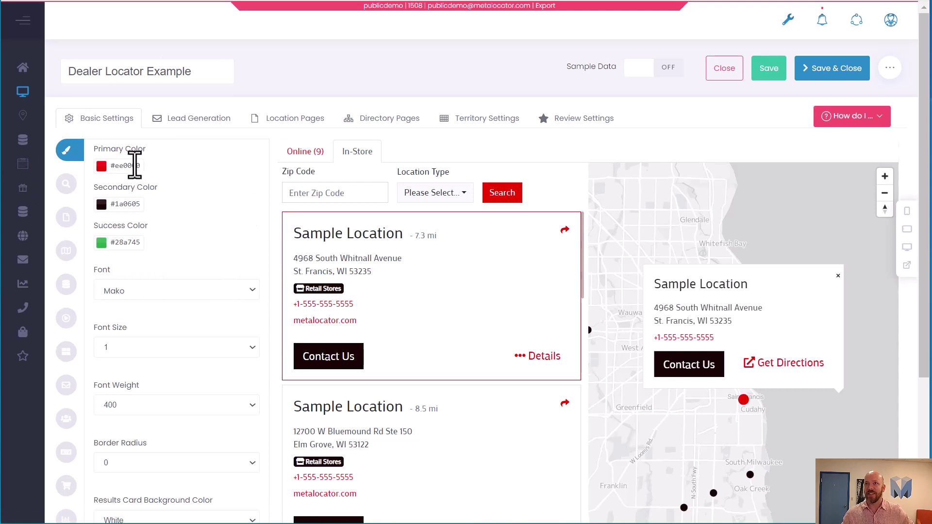
{"action": "left_click", "coordinate": [135, 165]}
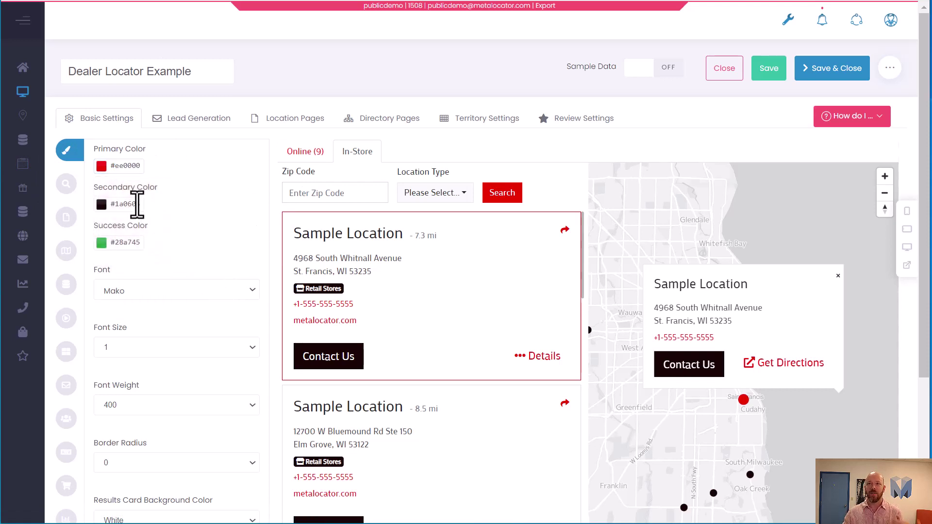
{"action": "left_click", "coordinate": [137, 204]}
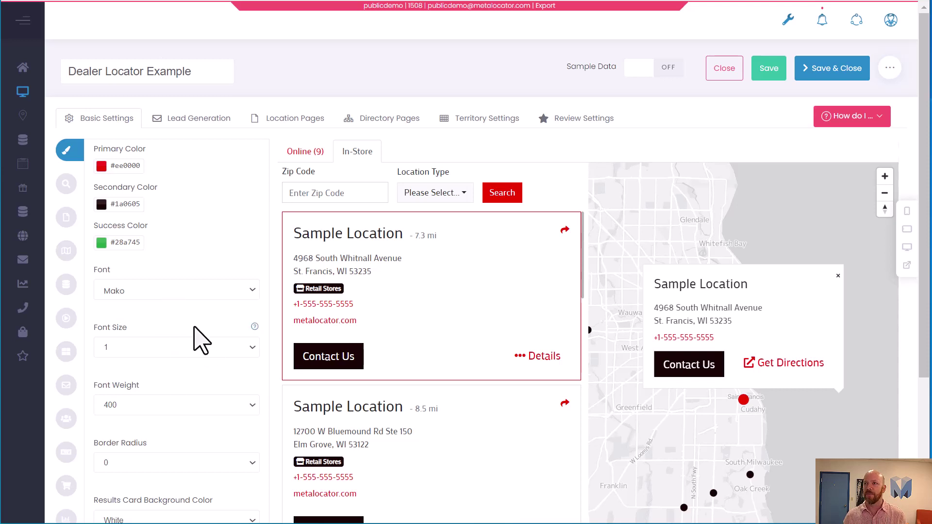
{"action": "scroll", "coordinate": [209, 364], "scroll_direction": "down", "scroll_amount": 2}
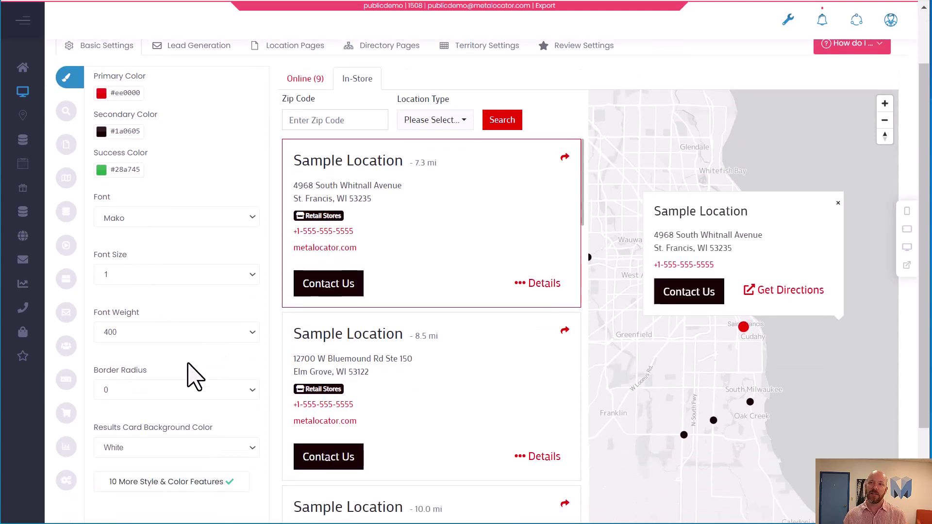
{"action": "scroll", "coordinate": [165, 386], "scroll_direction": "down", "scroll_amount": 2}
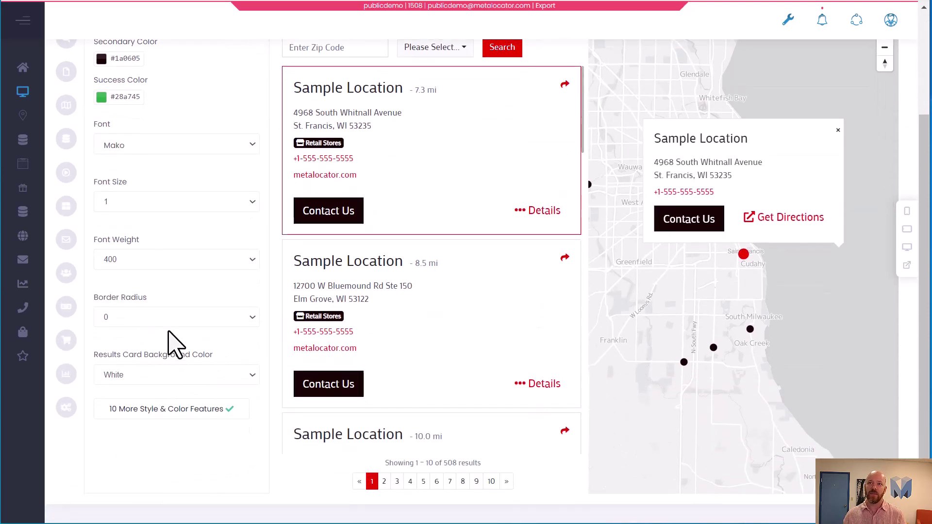
{"action": "scroll", "coordinate": [176, 328], "scroll_direction": "up", "scroll_amount": 1}
{"action": "scroll", "coordinate": [194, 339], "scroll_direction": "up", "scroll_amount": 2}
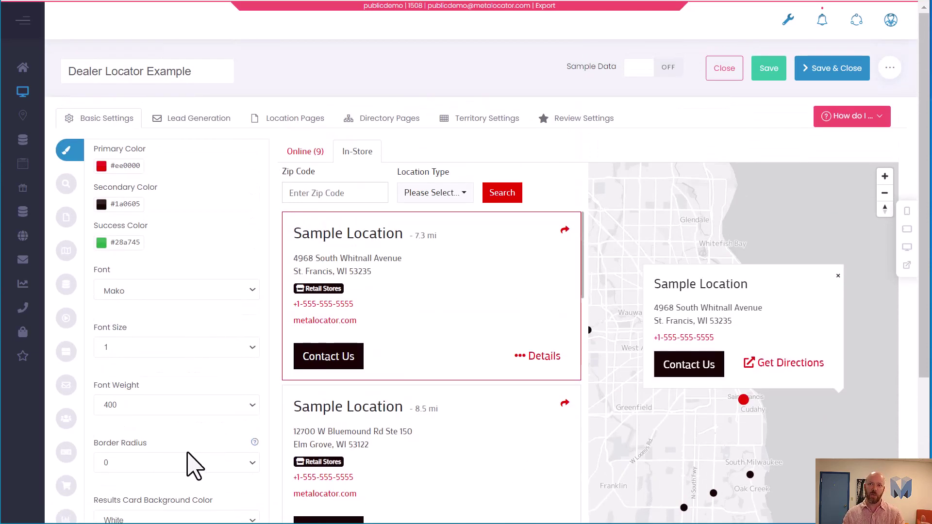
Step: Try a border radius of 0.6 and then 0.5 on the locator's interface elements
{"action": "left_click", "coordinate": [177, 463]}
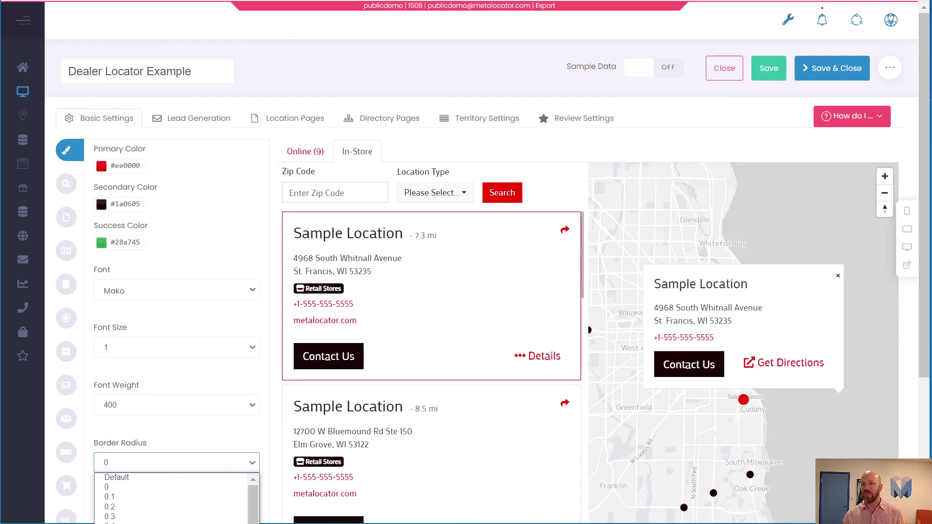
{"action": "left_click", "coordinate": [183, 508]}
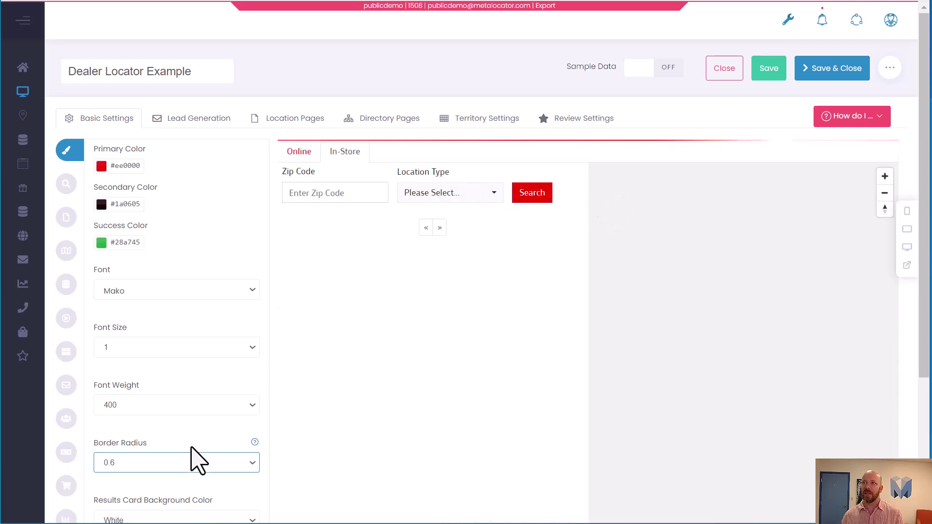
{"action": "left_click", "coordinate": [188, 461]}
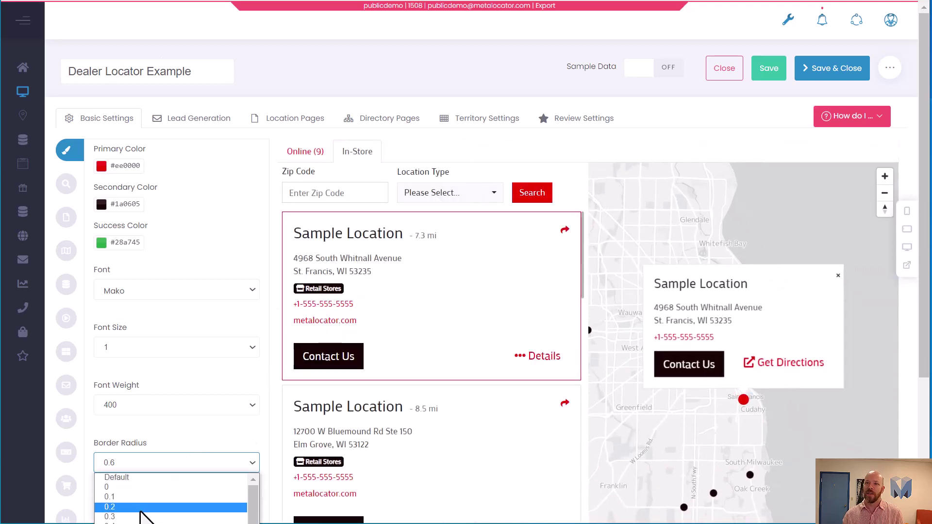
{"action": "left_click", "coordinate": [139, 523]}
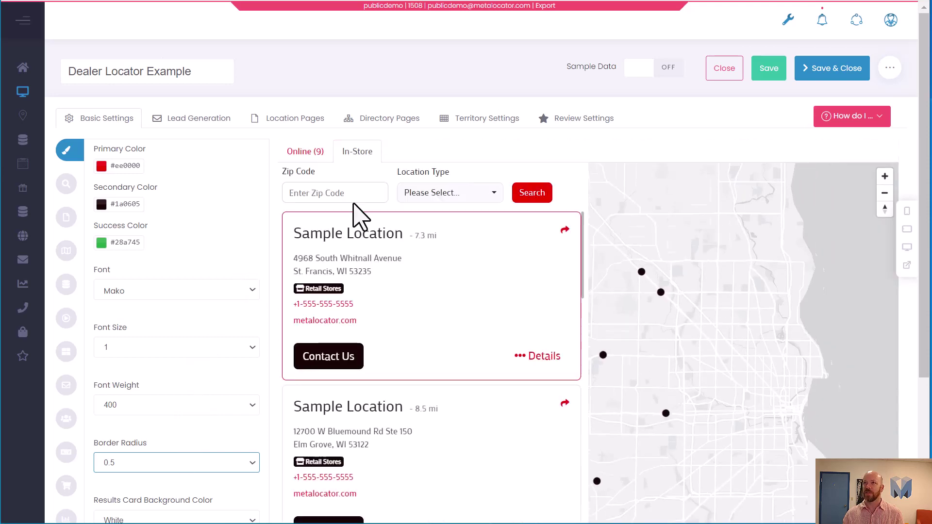
Step: Try the Default border radius and return the setting to 0
{"action": "left_click", "coordinate": [167, 464]}
{"action": "left_click", "coordinate": [160, 478]}
{"action": "left_click", "coordinate": [171, 467]}
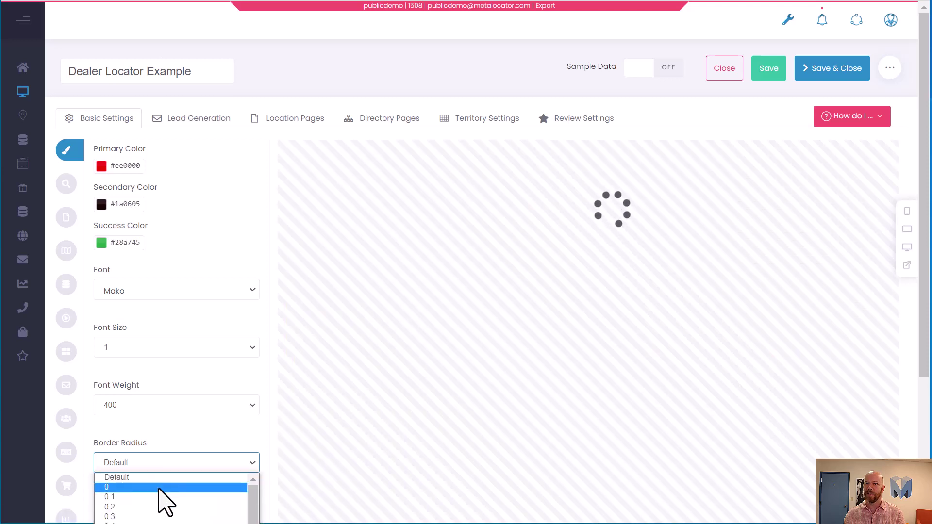
{"action": "left_click", "coordinate": [159, 488]}
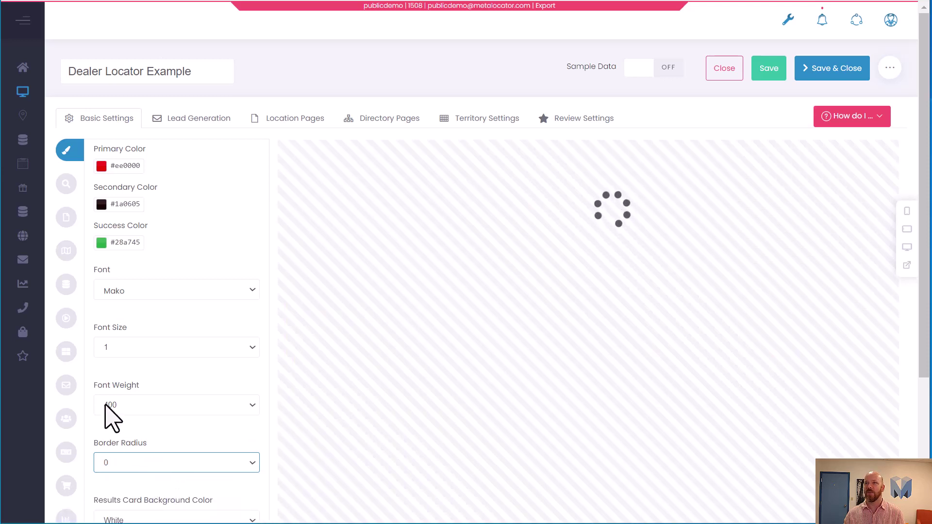
Step: Try the search form position Top in the layout settings and return it to Above List
{"action": "mouse_move", "coordinate": [21, 194]}
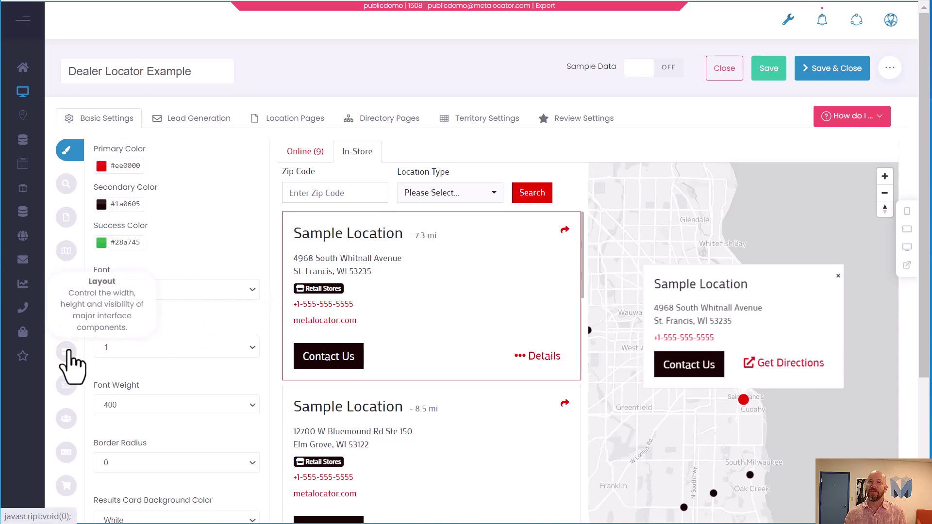
{"action": "left_click", "coordinate": [69, 351]}
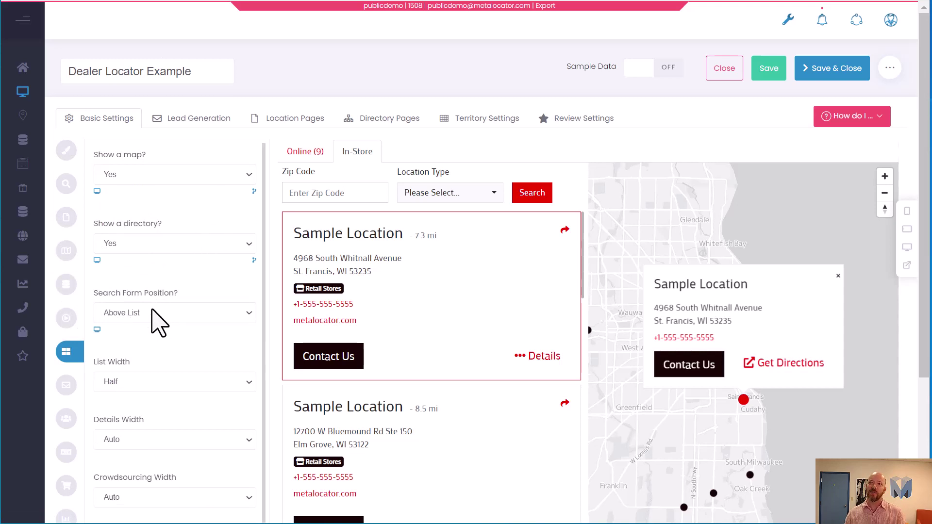
{"action": "scroll", "coordinate": [485, 315], "scroll_direction": "down", "scroll_amount": 2}
{"action": "scroll", "coordinate": [471, 340], "scroll_direction": "up", "scroll_amount": 2}
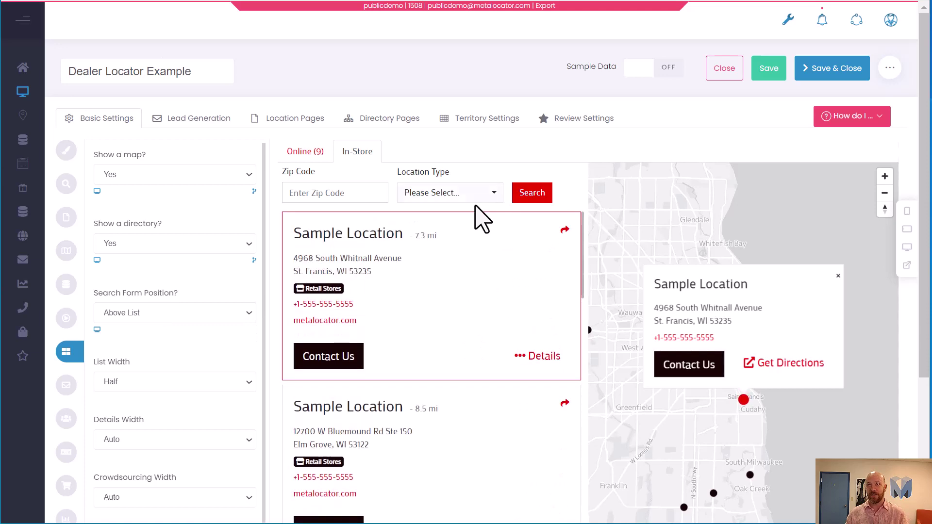
{"action": "left_click", "coordinate": [160, 316]}
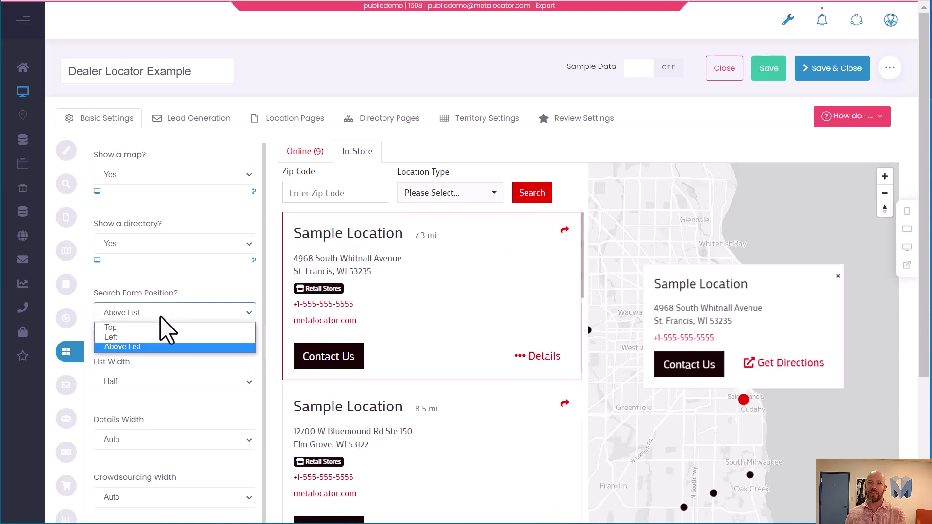
{"action": "left_click", "coordinate": [161, 329]}
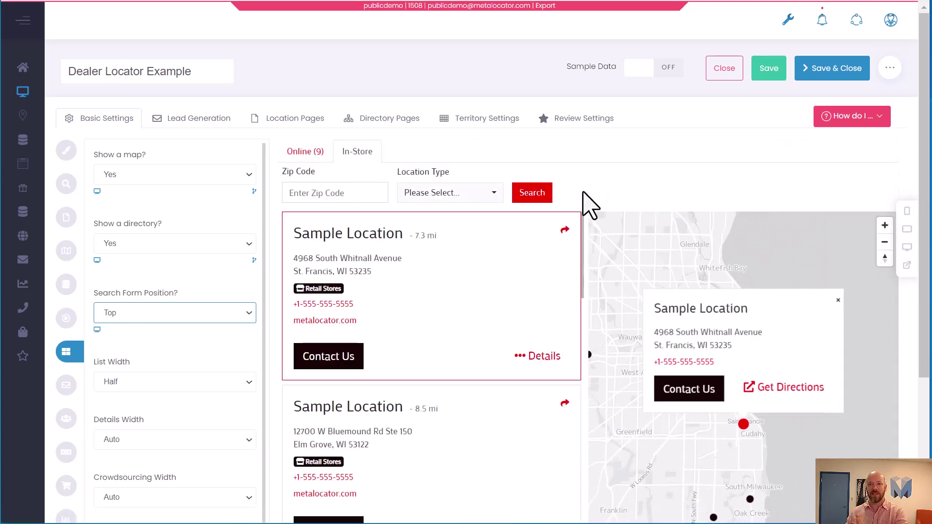
{"action": "left_click", "coordinate": [166, 312]}
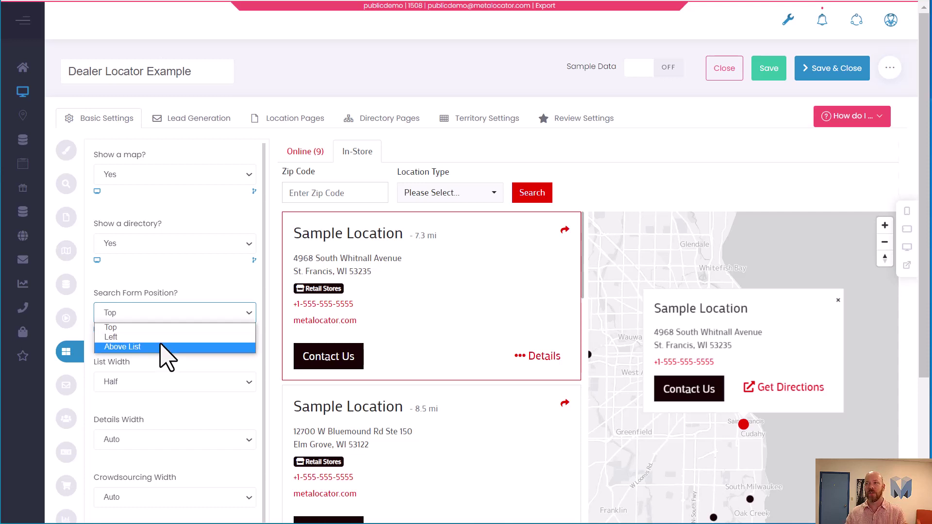
{"action": "left_click", "coordinate": [166, 347]}
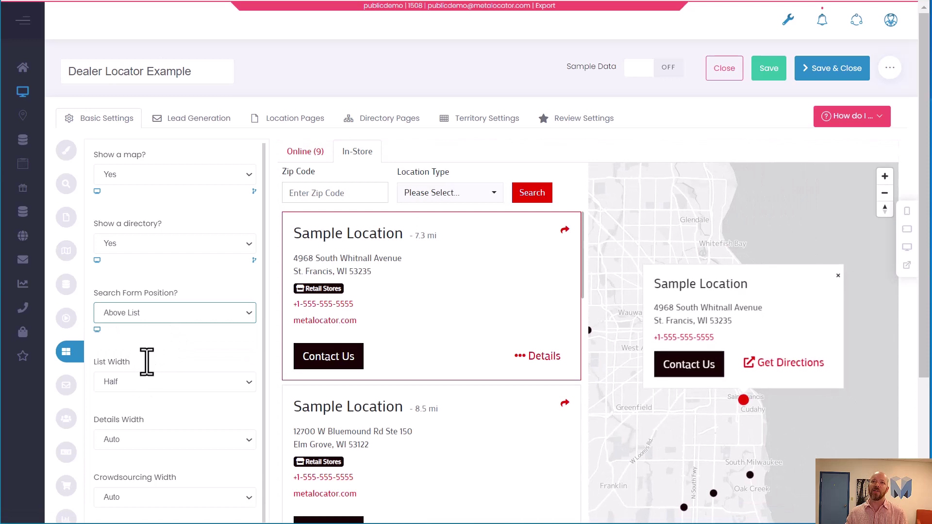
Step: Check the List Width choices and review the remaining layout settings down to the additional layout features
{"action": "scroll", "coordinate": [146, 363], "scroll_direction": "down", "scroll_amount": 2}
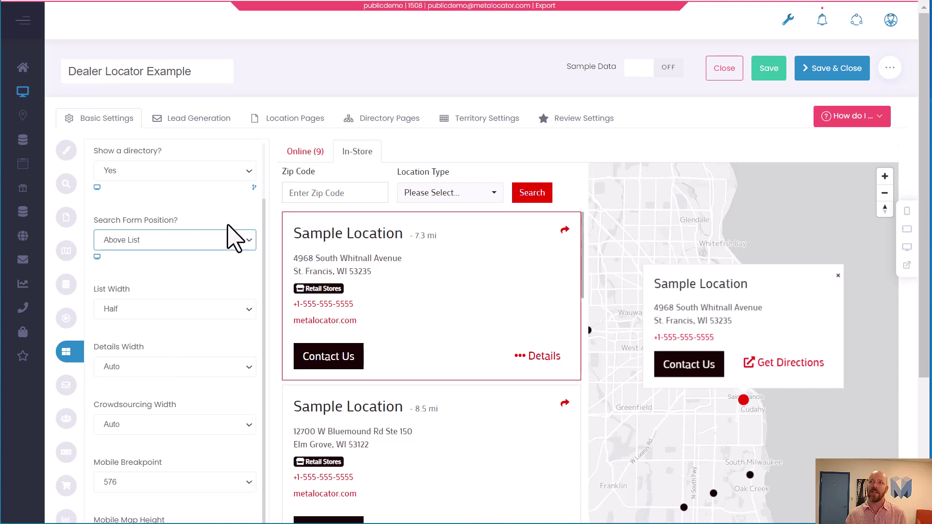
{"action": "double_click", "coordinate": [119, 289]}
{"action": "left_click", "coordinate": [132, 312]}
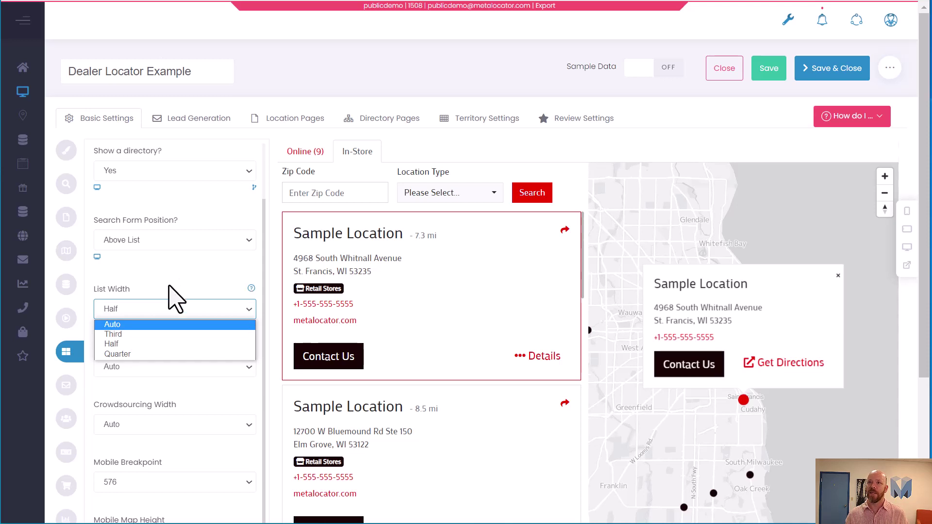
{"action": "left_click", "coordinate": [177, 295]}
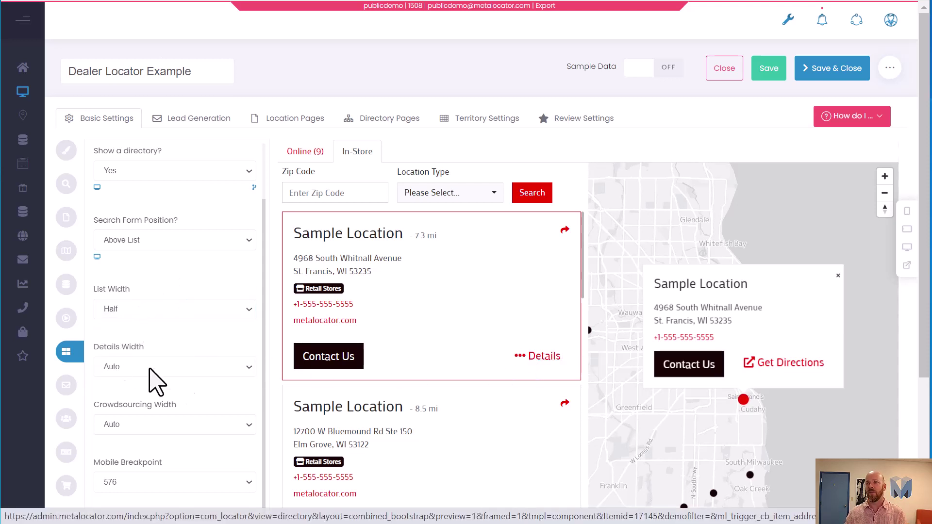
{"action": "scroll", "coordinate": [209, 417], "scroll_direction": "down", "scroll_amount": 5}
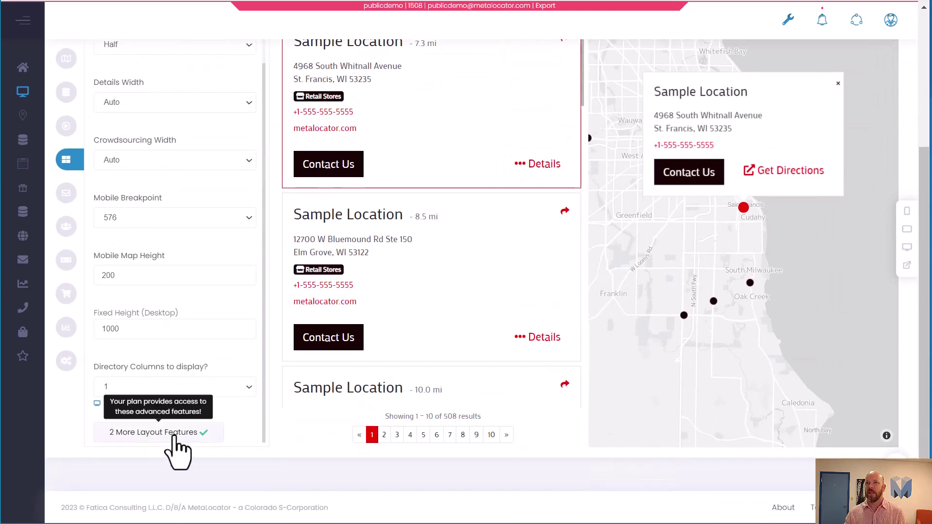
{"action": "scroll", "coordinate": [204, 422], "scroll_direction": "up", "scroll_amount": 5}
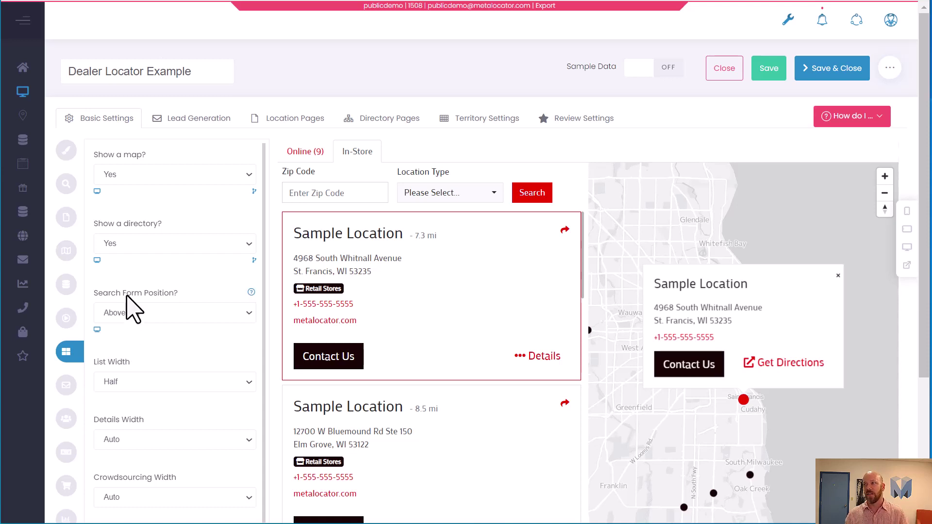
Step: Open the locator's Buy Online settings and highlight the Show Buy Online Tab option
{"action": "mouse_move", "coordinate": [23, 139]}
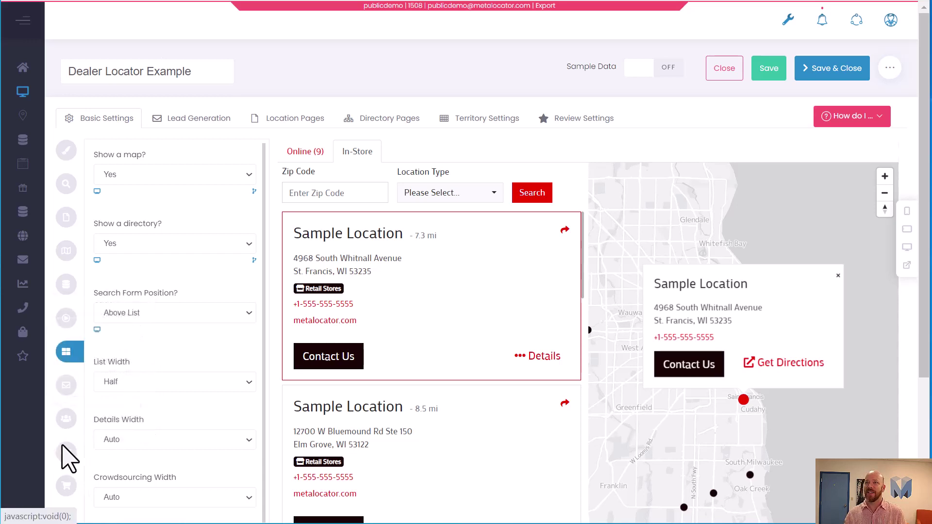
{"action": "left_click", "coordinate": [68, 486]}
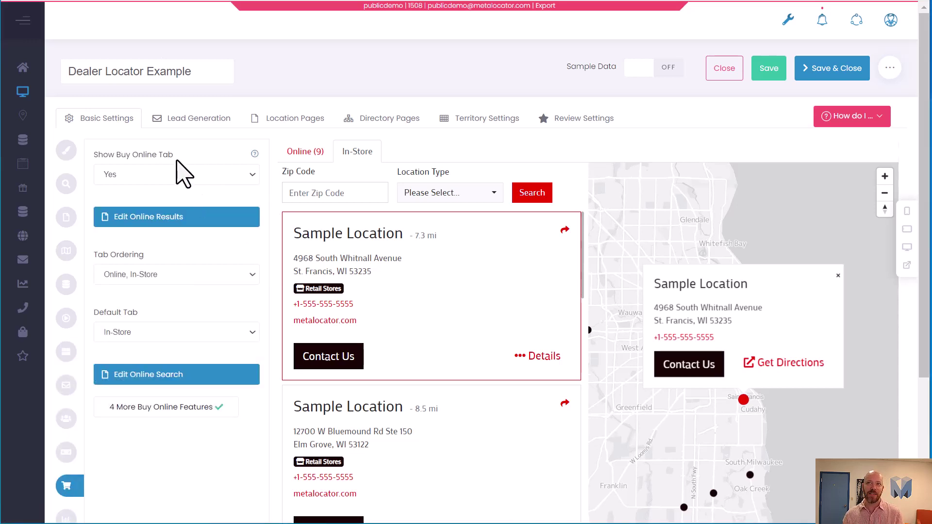
{"action": "left_click_drag", "start_coordinate": [173, 155], "coordinate": [102, 173]}
Step: Try No for Show Buy Online Tab and return the setting to Yes
{"action": "left_click", "coordinate": [146, 176]}
{"action": "left_click", "coordinate": [150, 199]}
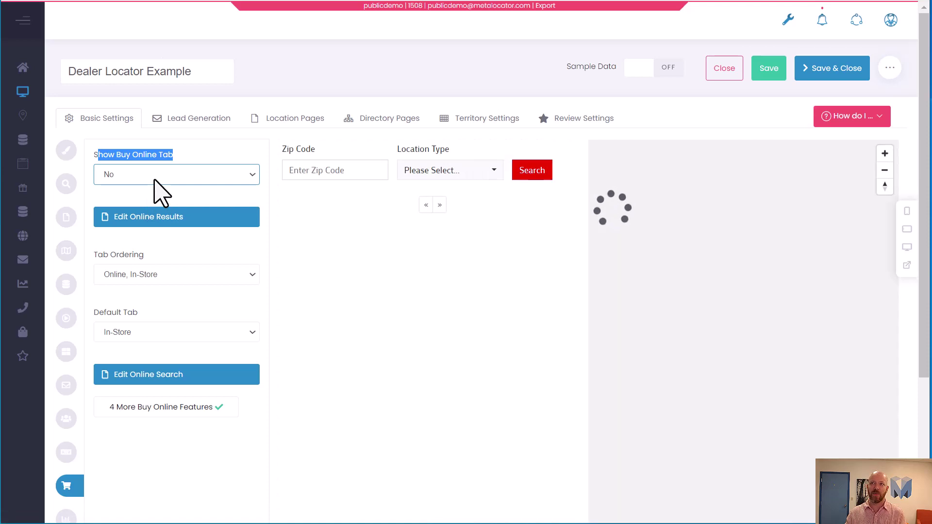
{"action": "left_click", "coordinate": [155, 180]}
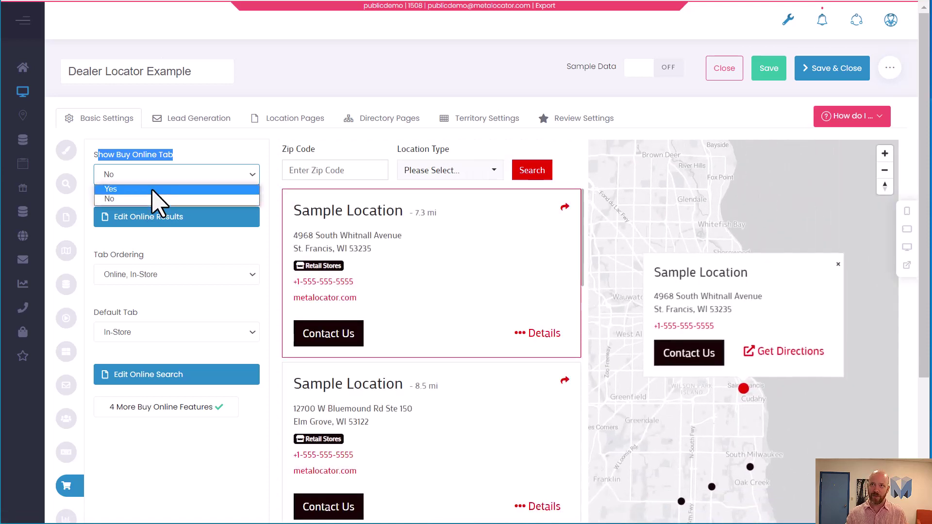
{"action": "left_click", "coordinate": [154, 189]}
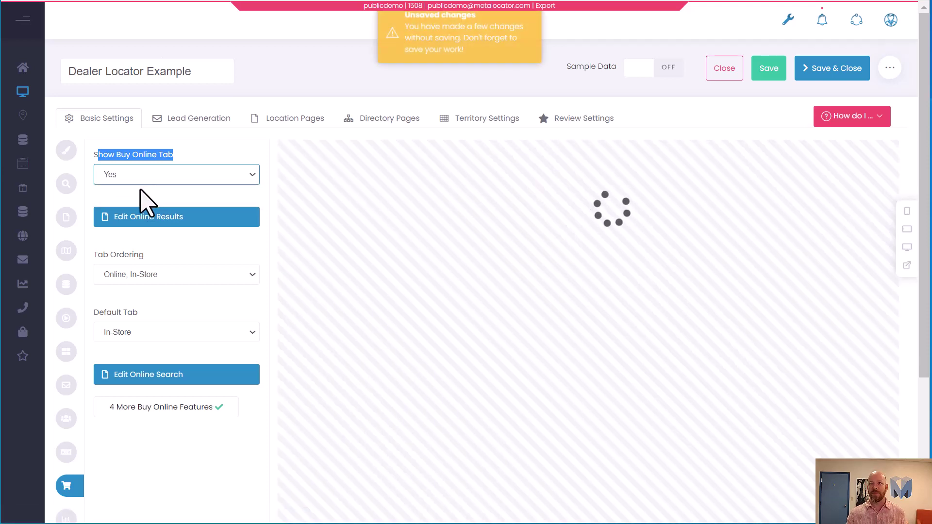
{"action": "left_click", "coordinate": [141, 192]}
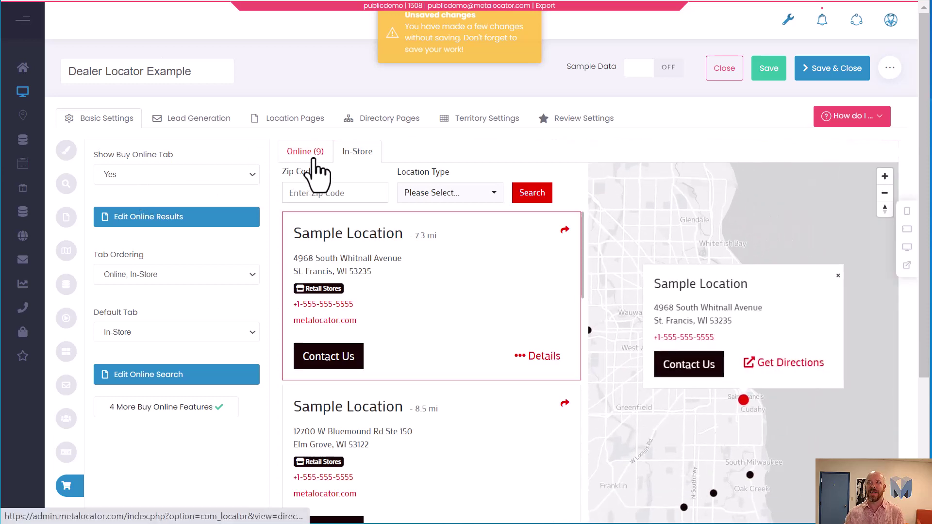
Step: Show the Online results in the preview and look through the retailer logos
{"action": "left_click", "coordinate": [311, 156]}
{"action": "scroll", "coordinate": [333, 198], "scroll_direction": "down", "scroll_amount": 3}
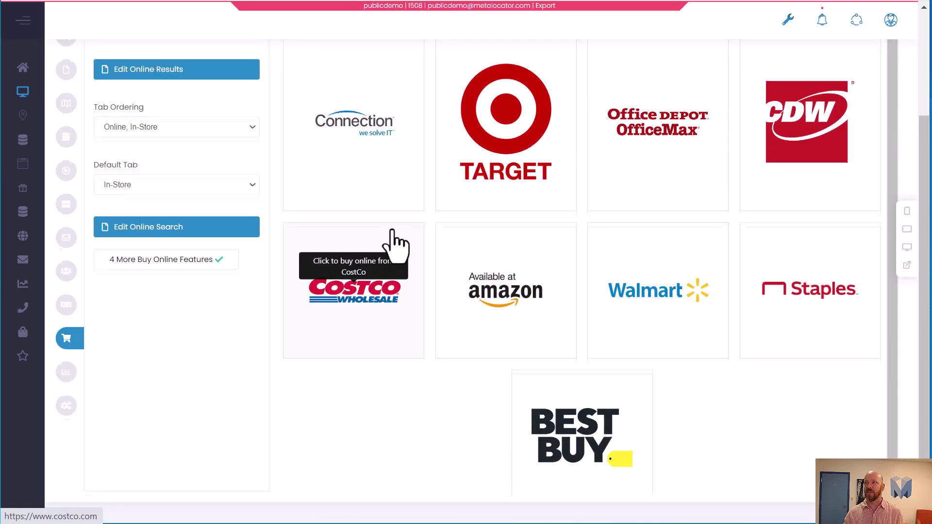
{"action": "scroll", "coordinate": [387, 245], "scroll_direction": "up", "scroll_amount": 3}
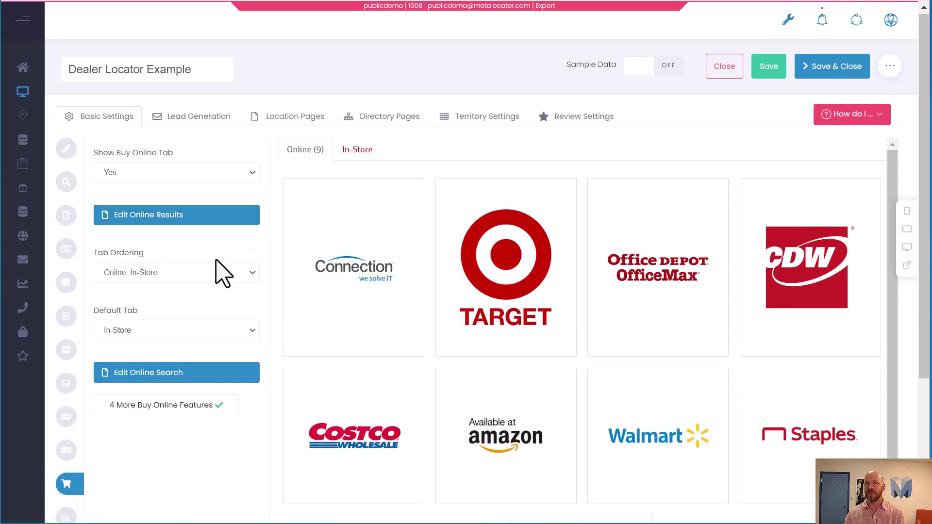
Step: Examine the Link field in the Online Results body, including its link text and tooltip template, and close the field editor
{"action": "left_click", "coordinate": [150, 219]}
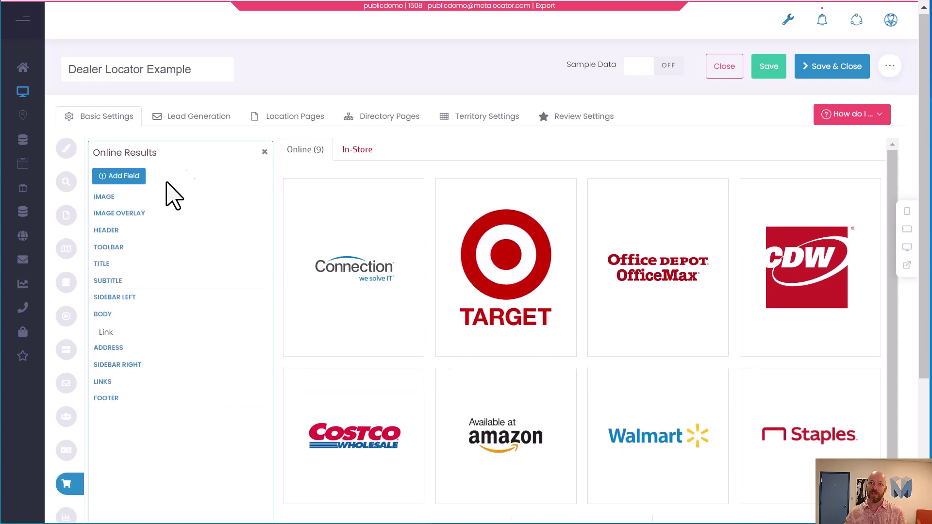
{"action": "mouse_move", "coordinate": [122, 336]}
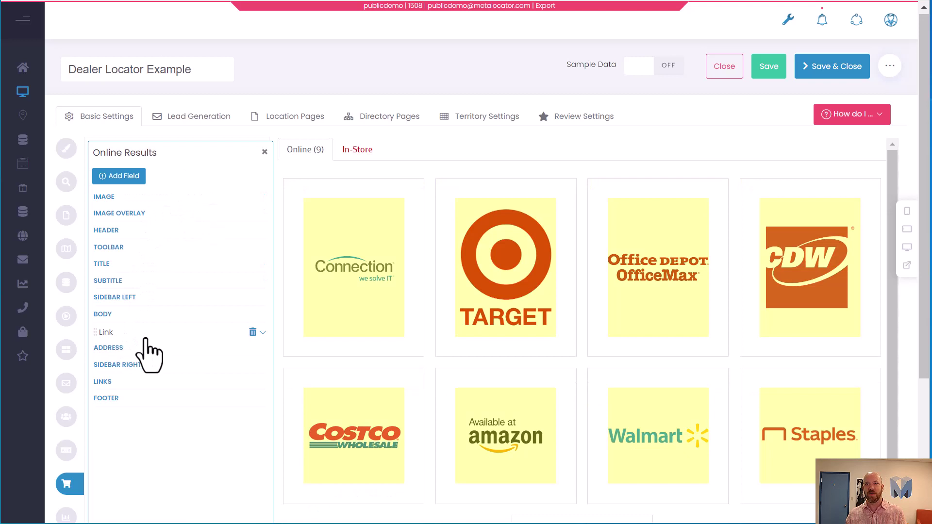
{"action": "left_click", "coordinate": [146, 335]}
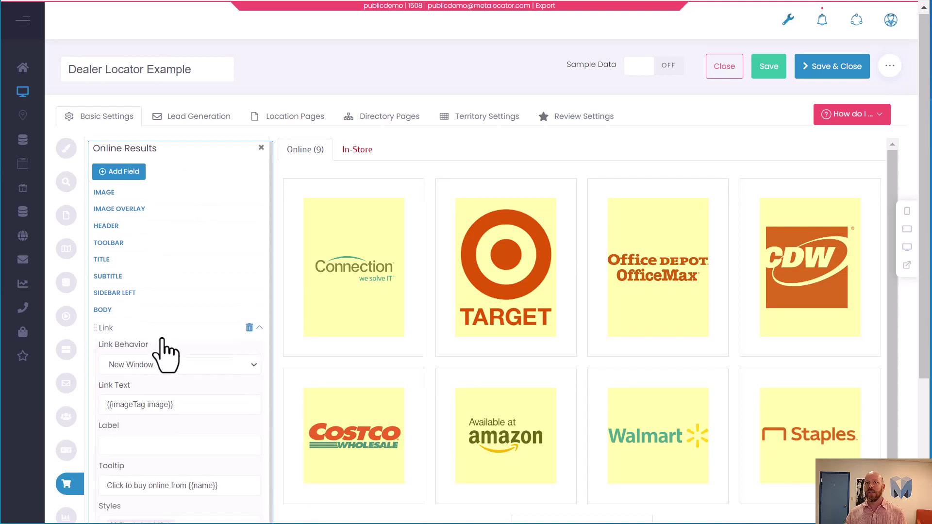
{"action": "scroll", "coordinate": [164, 354], "scroll_direction": "down", "scroll_amount": 2}
{"action": "left_click_drag", "start_coordinate": [153, 339], "coordinate": [89, 334]}
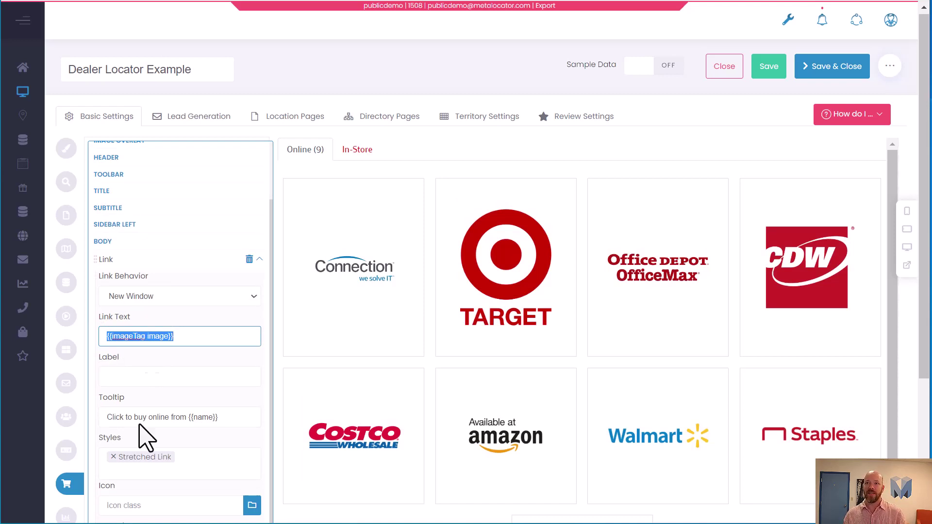
{"action": "left_click_drag", "start_coordinate": [229, 418], "coordinate": [104, 416]}
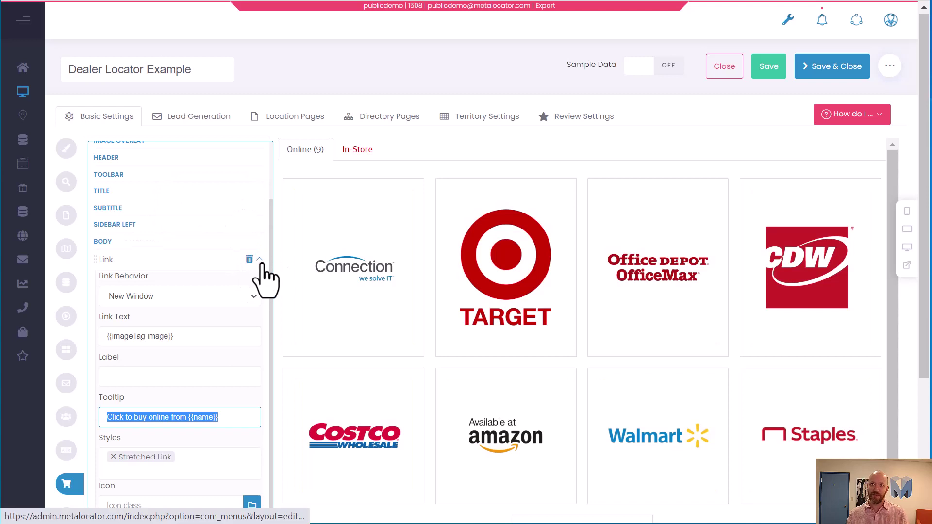
{"action": "left_click", "coordinate": [260, 259]}
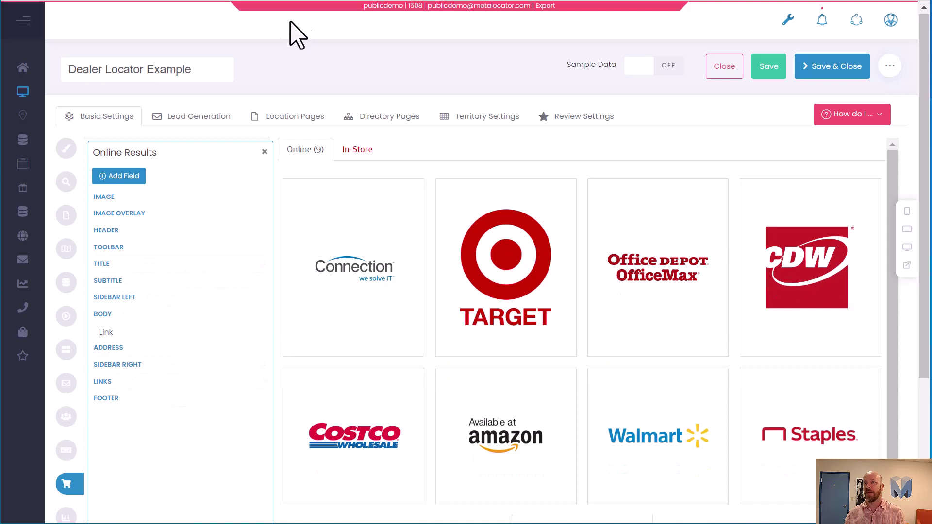
{"action": "left_click", "coordinate": [264, 152]}
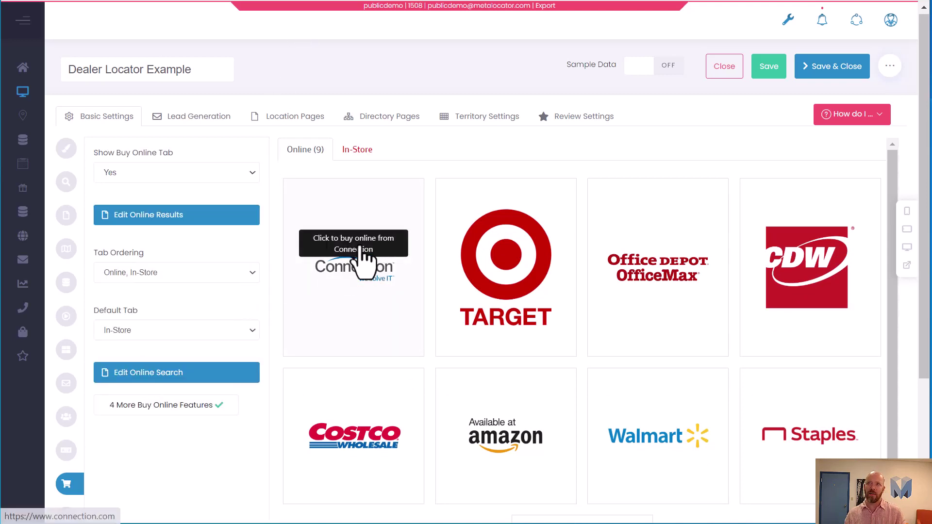
Step: Open the list of all location records in a new browser tab
{"action": "mouse_move", "coordinate": [25, 118]}
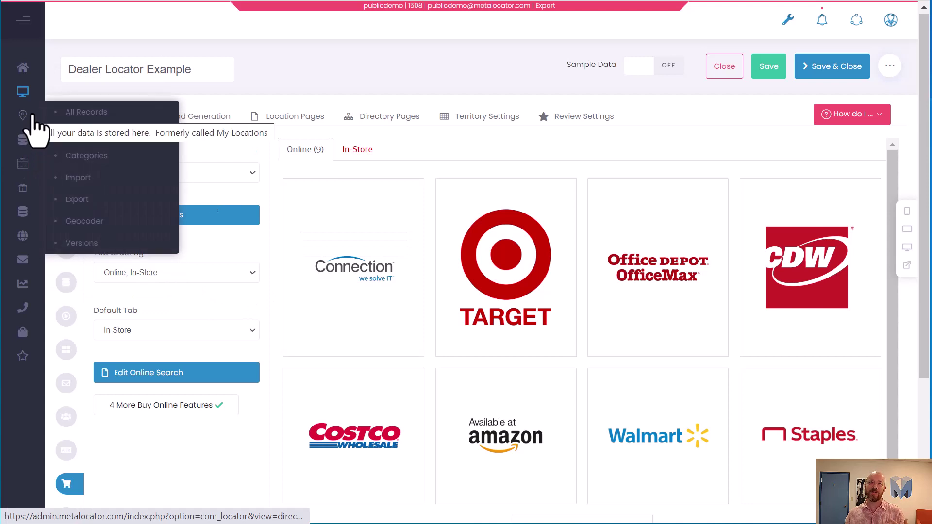
{"action": "right_click", "coordinate": [63, 115]}
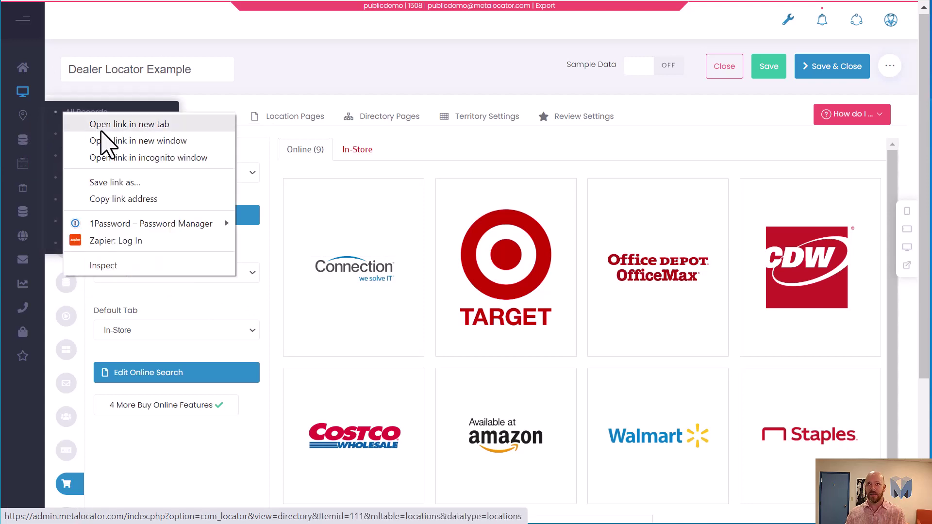
{"action": "left_click", "coordinate": [298, 102]}
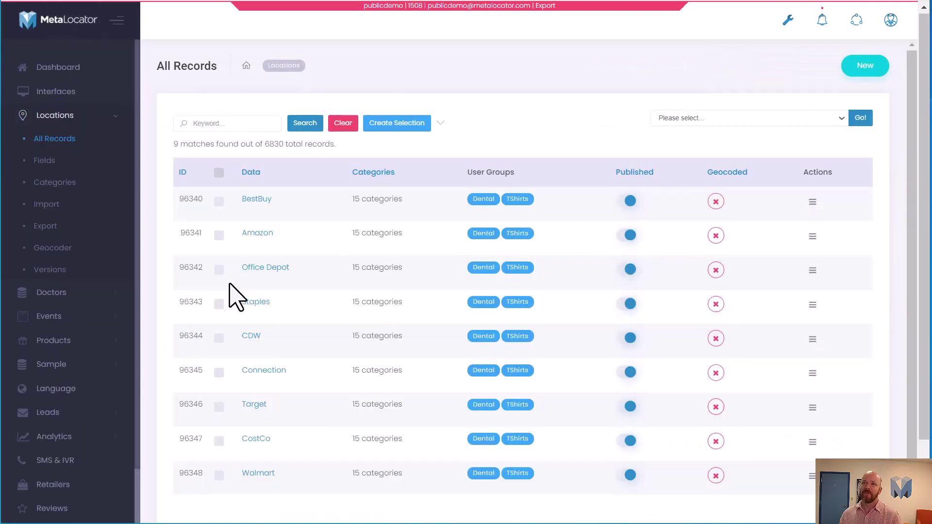
Step: Open the BestBuy record and review its name, website link and logo image
{"action": "left_click", "coordinate": [263, 203]}
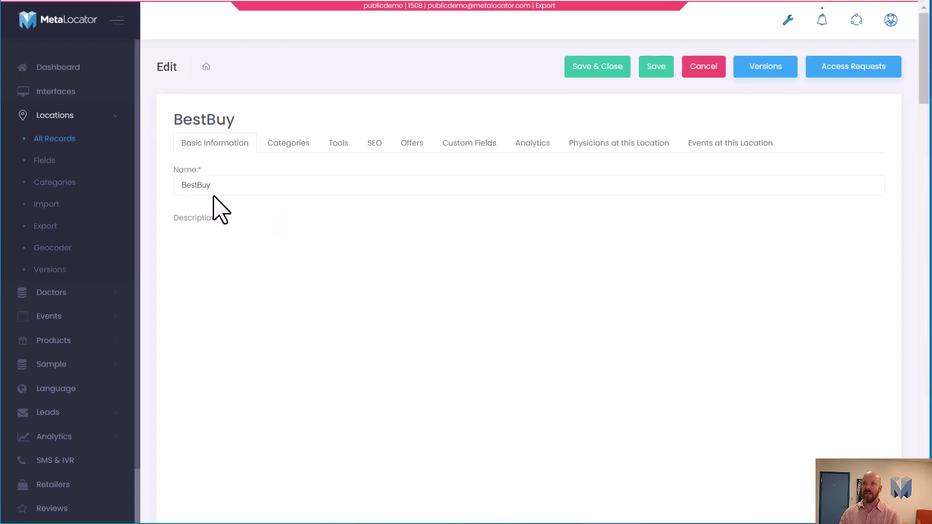
{"action": "left_click_drag", "start_coordinate": [225, 183], "coordinate": [151, 178]}
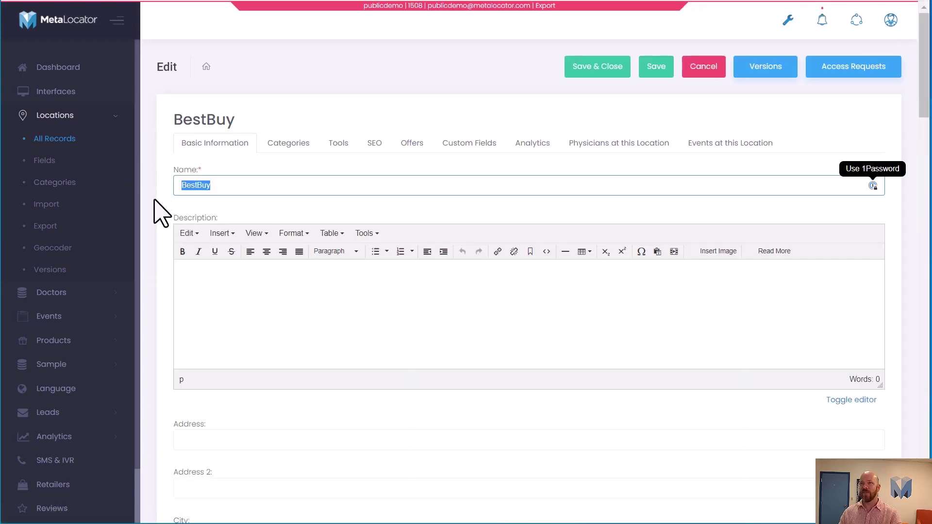
{"action": "scroll", "coordinate": [156, 218], "scroll_direction": "down", "scroll_amount": 15}
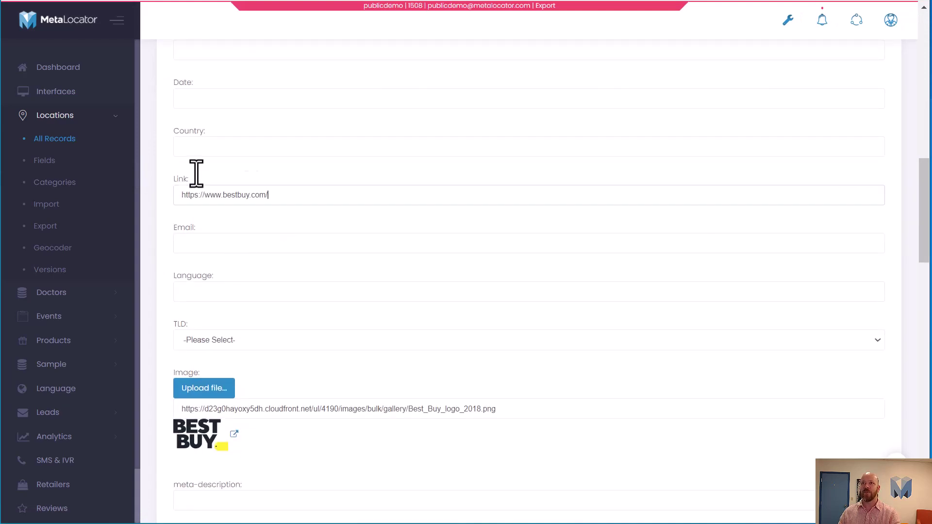
{"action": "left_click_drag", "start_coordinate": [269, 195], "coordinate": [131, 204]}
{"action": "scroll", "coordinate": [354, 257], "scroll_direction": "down", "scroll_amount": 5}
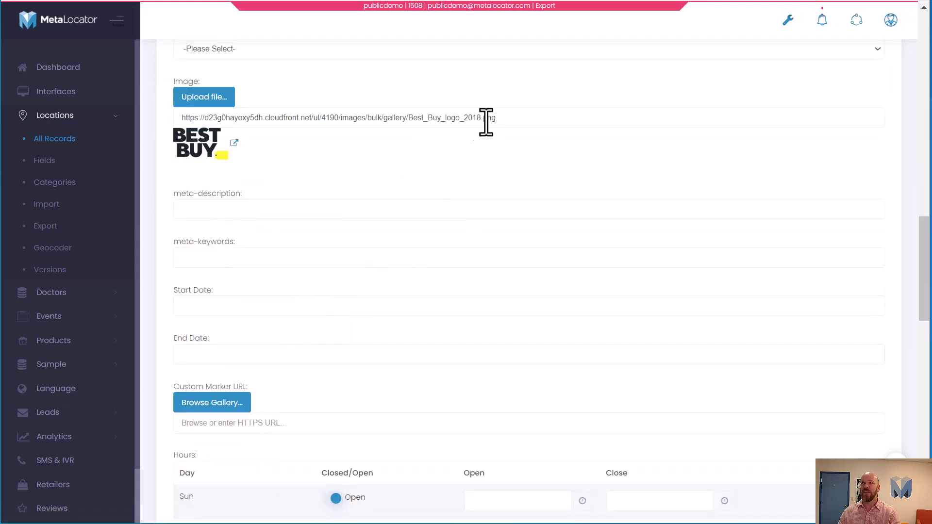
{"action": "scroll", "coordinate": [383, 269], "scroll_direction": "up", "scroll_amount": 20}
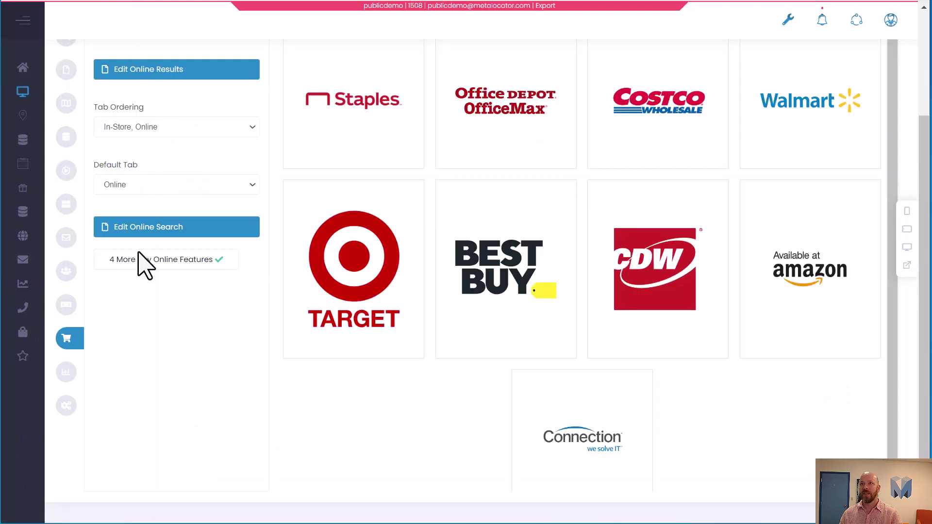
Step: Return to the locator's Buy Online settings, check the Show Buy Online Tab choices and view the Online results
{"action": "scroll", "coordinate": [173, 320], "scroll_direction": "up", "scroll_amount": 3}
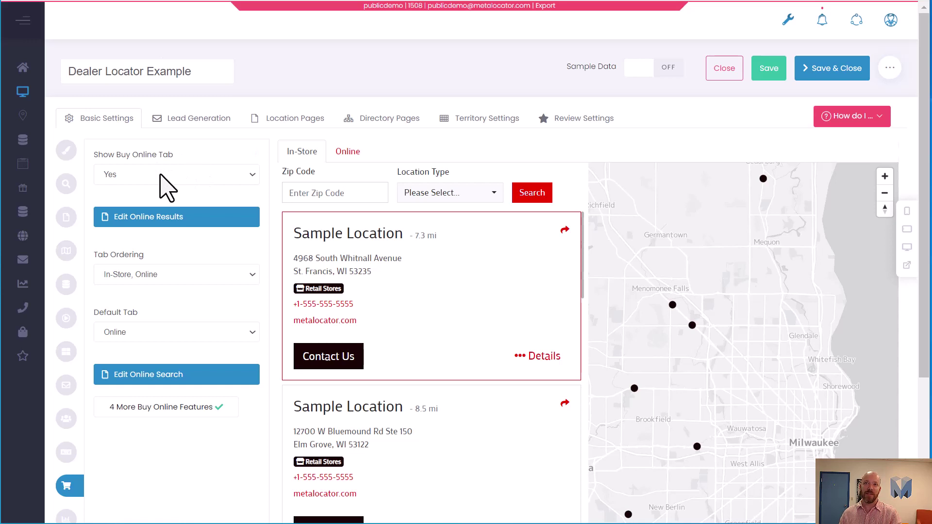
{"action": "left_click", "coordinate": [182, 177]}
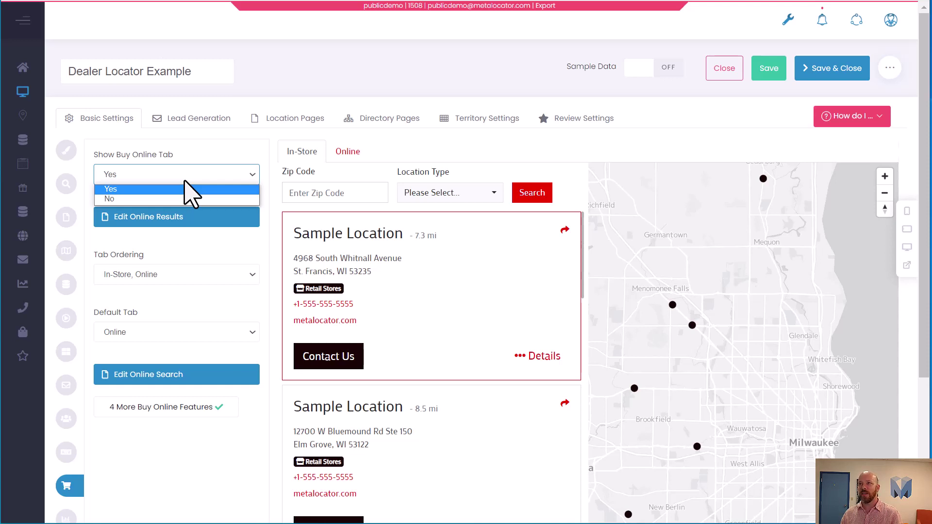
{"action": "left_click", "coordinate": [346, 152]}
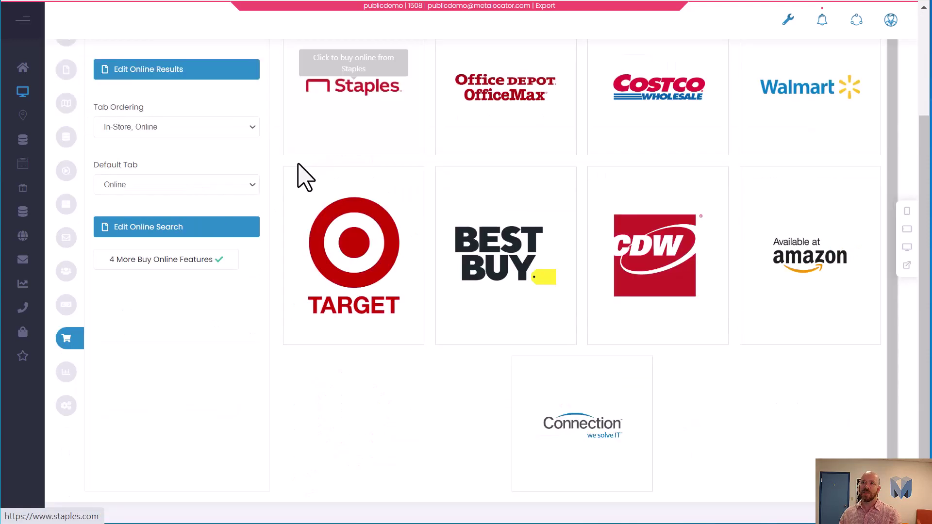
{"action": "scroll", "coordinate": [145, 223], "scroll_direction": "up", "scroll_amount": 2}
Step: Set the tab ordering to Online, In-Store and the default tab to In-Store
{"action": "left_click", "coordinate": [151, 204]}
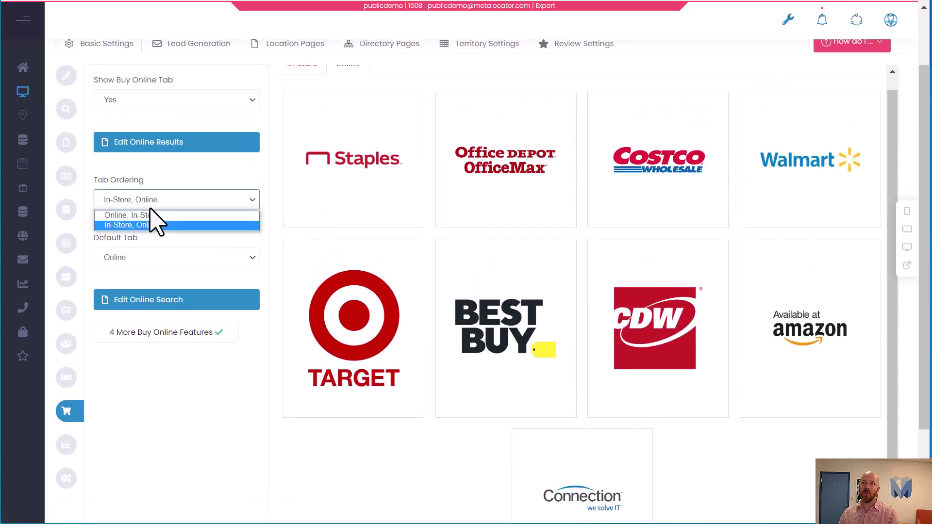
{"action": "scroll", "coordinate": [327, 164], "scroll_direction": "up", "scroll_amount": 1}
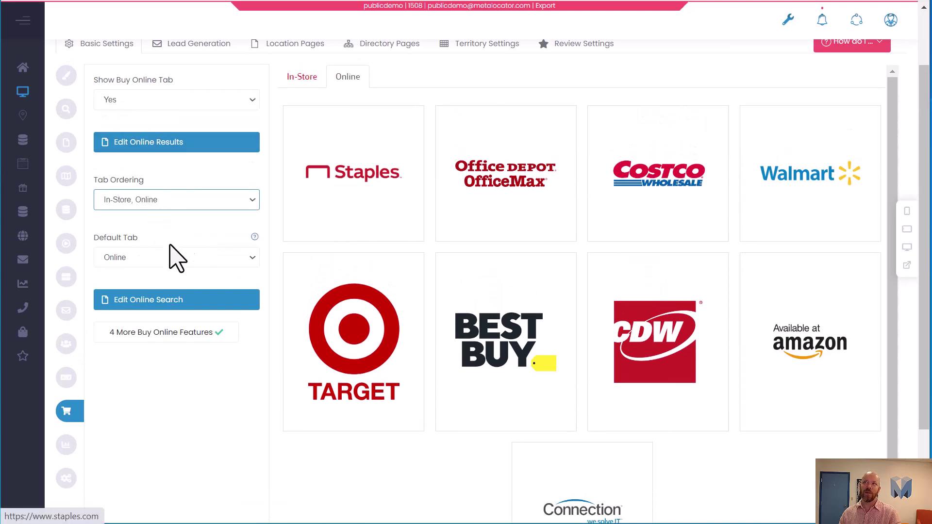
{"action": "left_click", "coordinate": [153, 206]}
{"action": "left_click", "coordinate": [153, 215]}
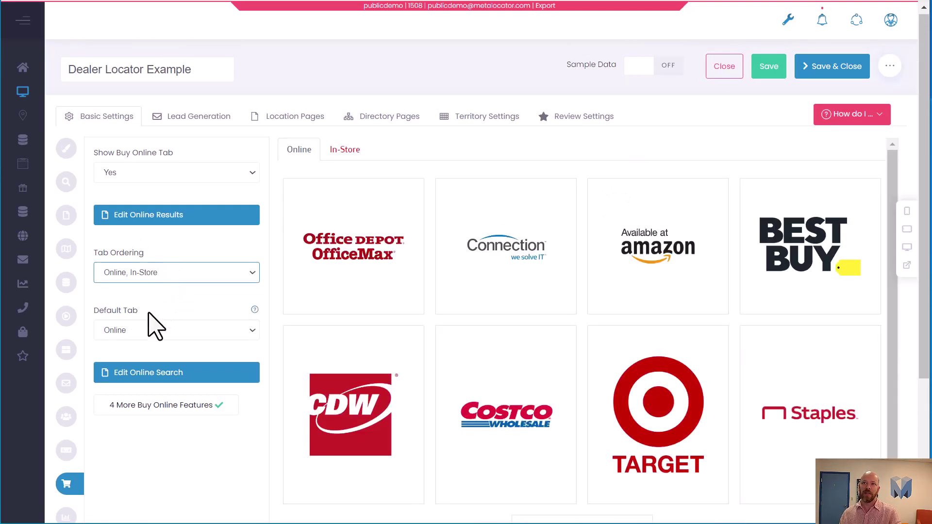
{"action": "left_click", "coordinate": [152, 330]}
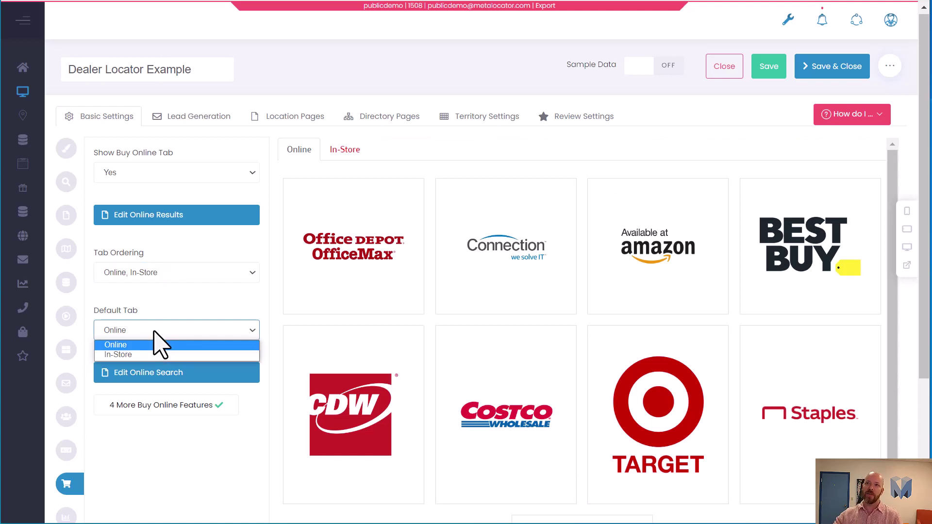
{"action": "left_click", "coordinate": [168, 355]}
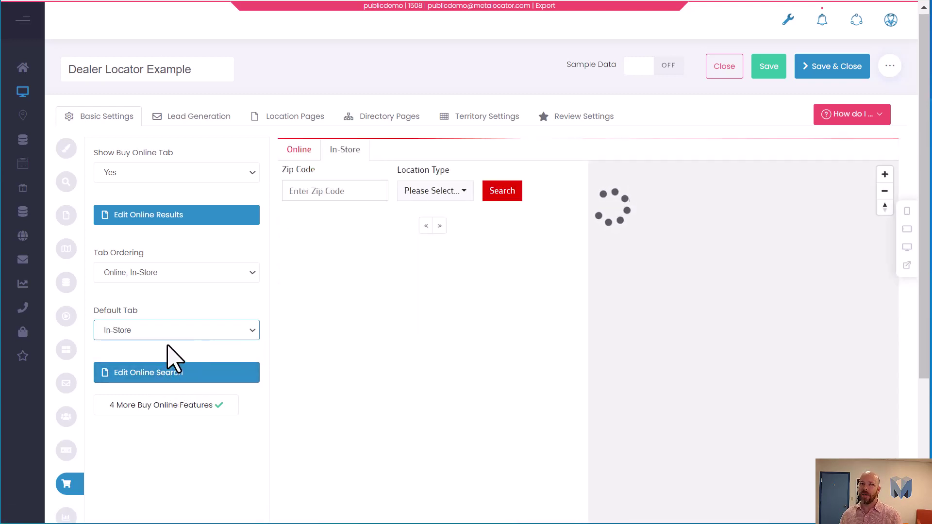
Step: Check the Online retailers in the preview with the reordered tabs
{"action": "left_click", "coordinate": [301, 160]}
{"action": "scroll", "coordinate": [183, 260], "scroll_direction": "down", "scroll_amount": 3}
{"action": "scroll", "coordinate": [179, 249], "scroll_direction": "up", "scroll_amount": 2}
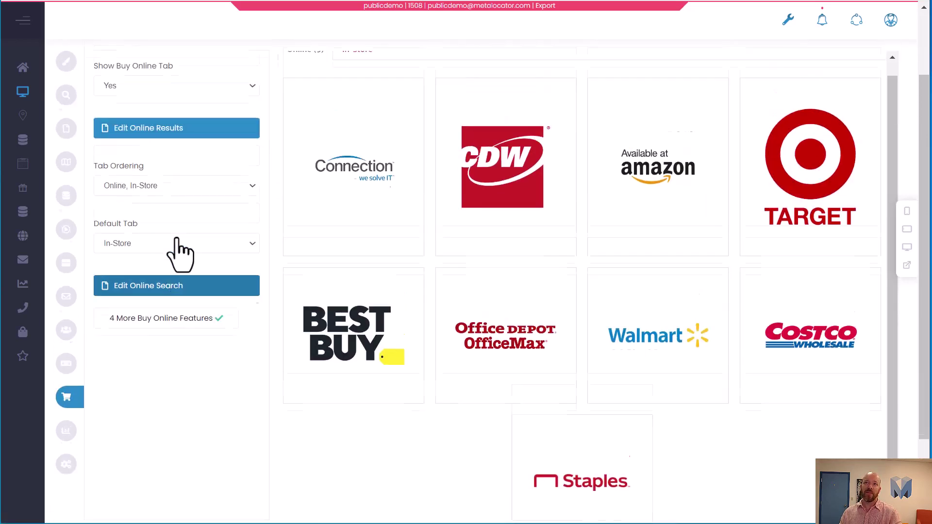
Step: Review the Online Results field list again, close it and look over the Buy Online settings and preview
{"action": "left_click", "coordinate": [191, 146]}
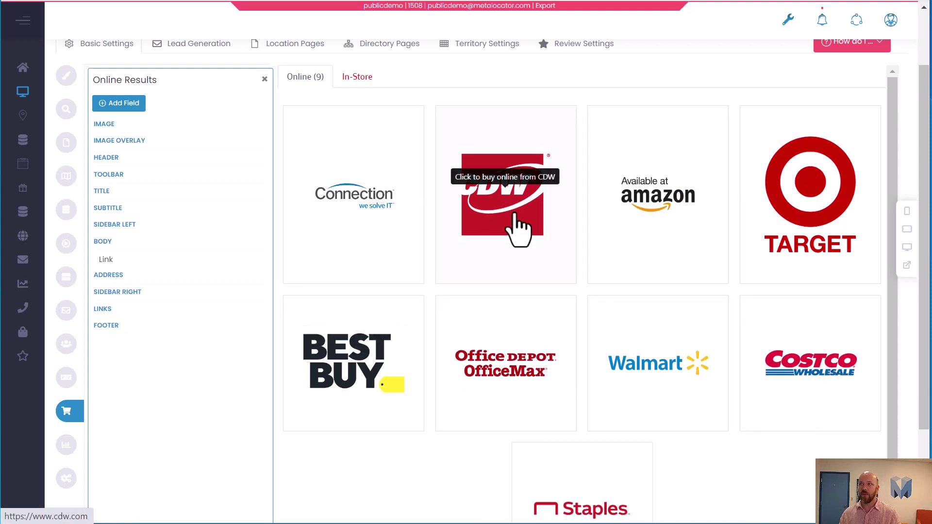
{"action": "left_click", "coordinate": [265, 79]}
{"action": "scroll", "coordinate": [152, 363], "scroll_direction": "up", "scroll_amount": 2}
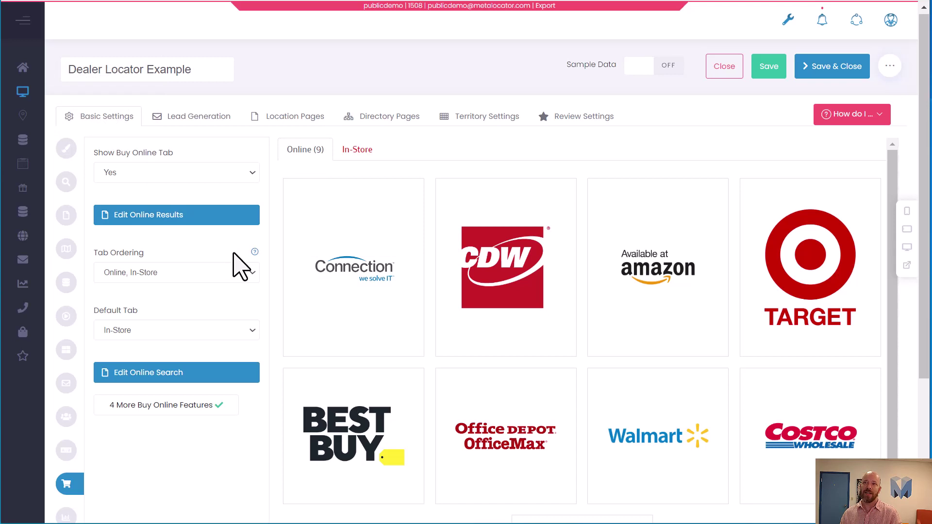
{"action": "scroll", "coordinate": [242, 390], "scroll_direction": "down", "scroll_amount": 2}
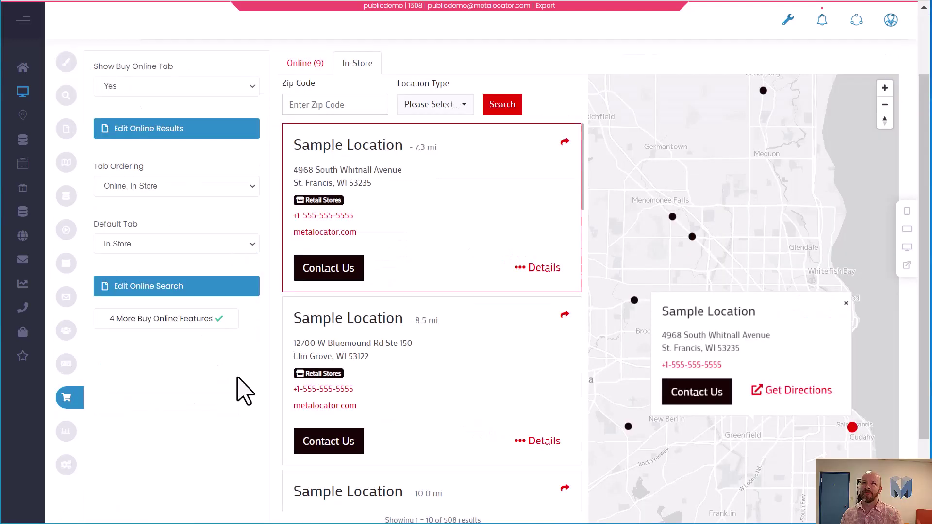